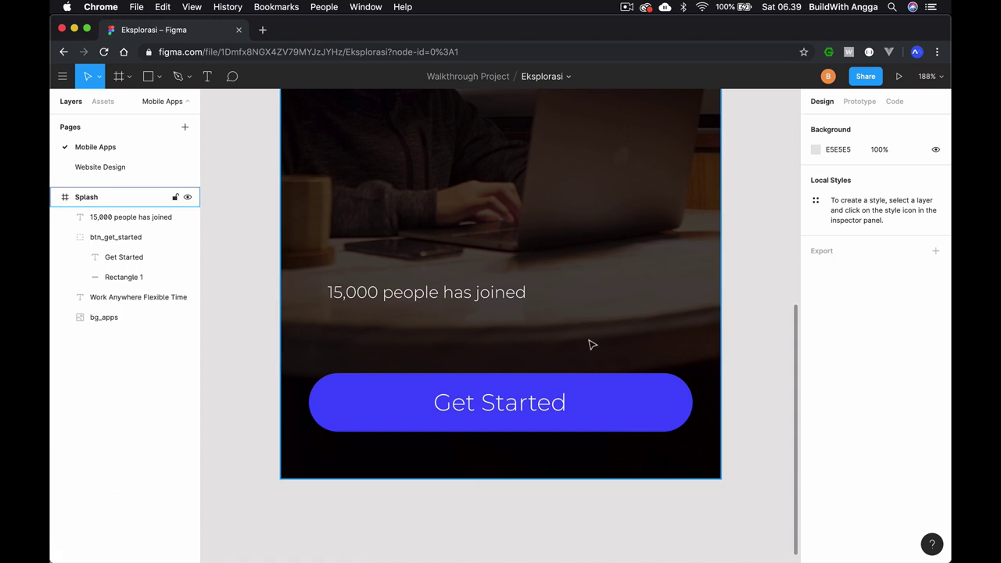
Switch the Get Started label font from Montserrat Light to Montserrat Medium.
double_click(516, 408)
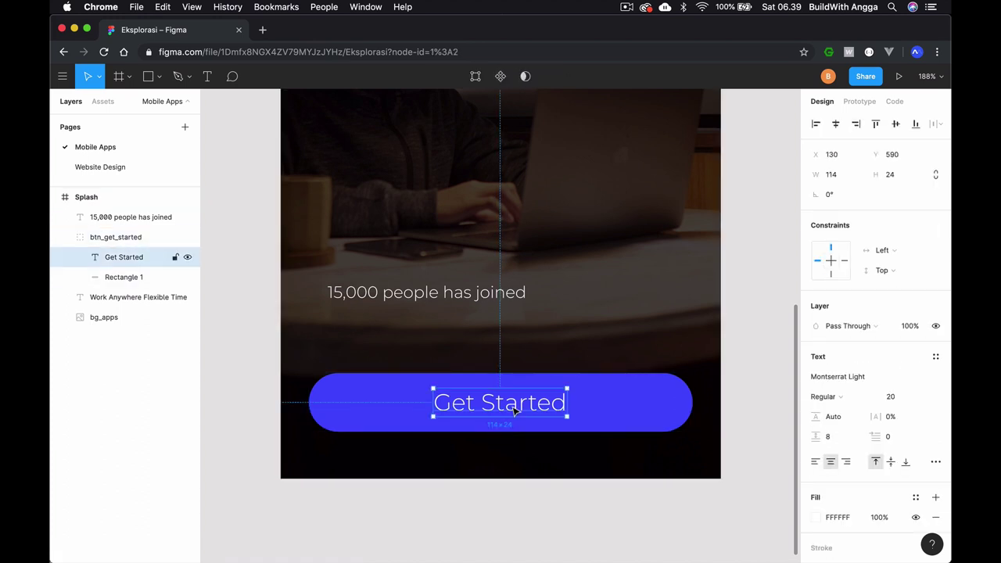
left_click(938, 376)
left_click(903, 394)
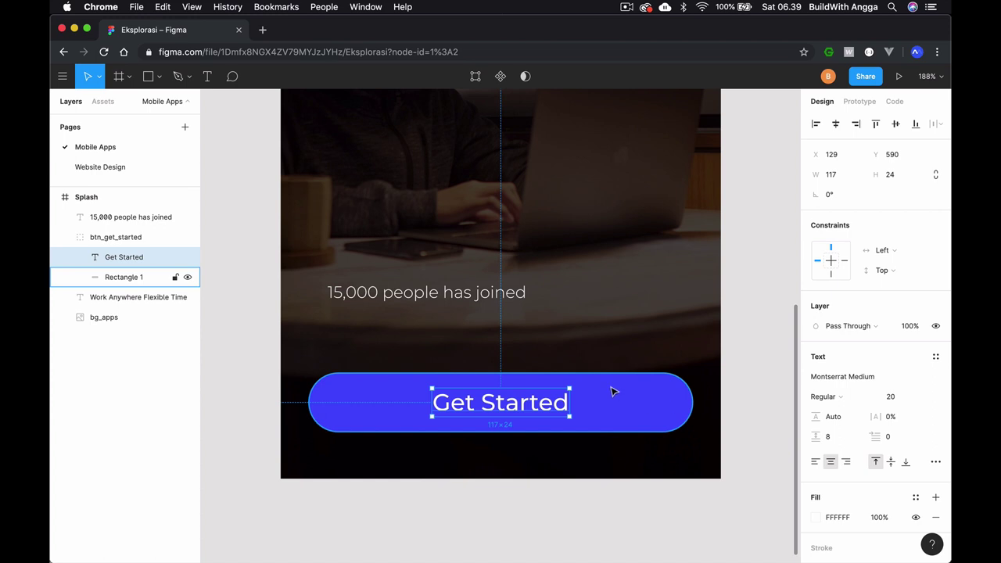
left_click(614, 391)
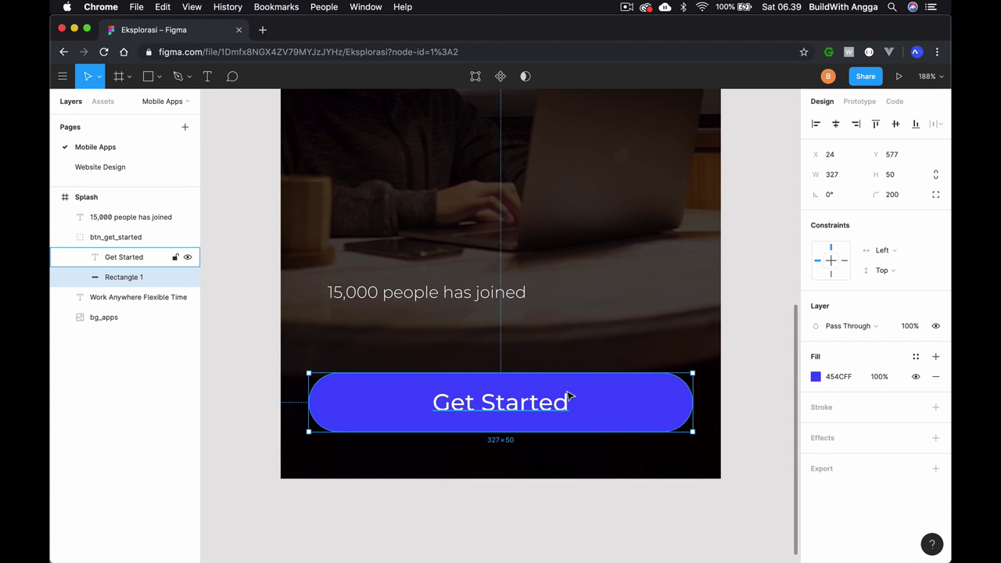
scroll(569, 395, "up", 2)
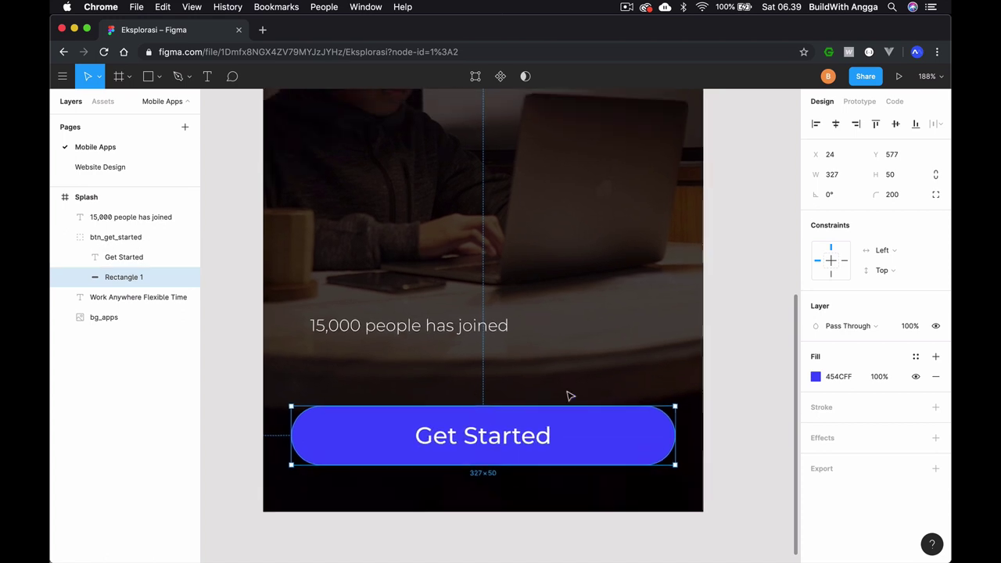
scroll(569, 395, "up", 1)
scroll(569, 396, "up", 2)
Move the '15,000 people has joined' caption to Y 146, 20 px below the headline.
left_click(762, 312)
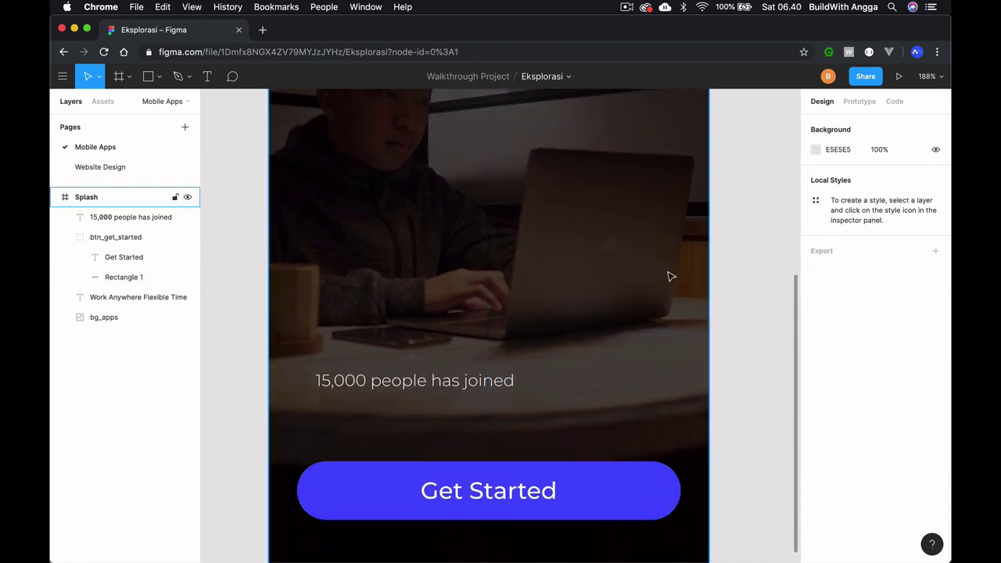
scroll(667, 277, "down", 5)
scroll(668, 277, "up", 3)
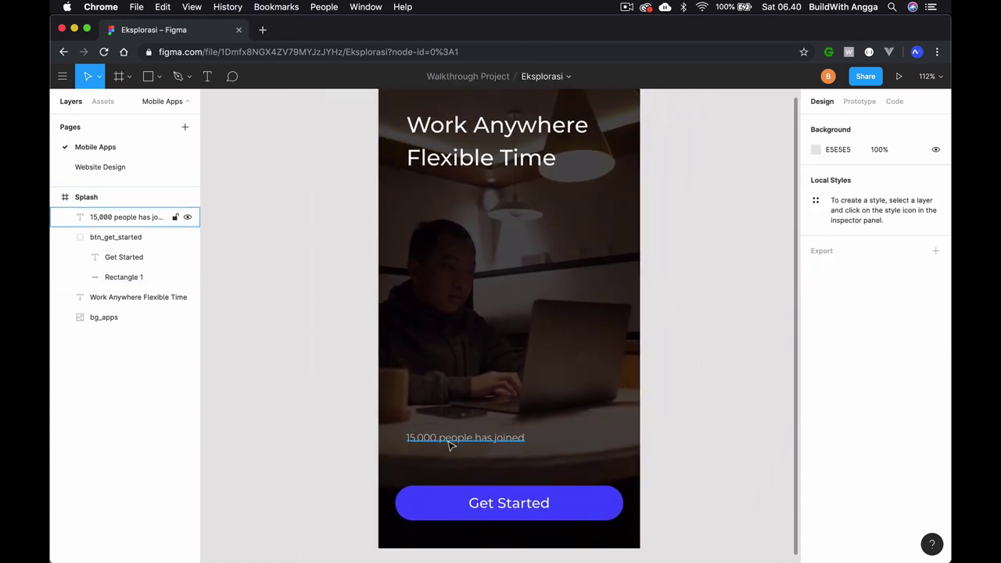
left_click(452, 443)
left_click_drag(432, 442, 431, 193)
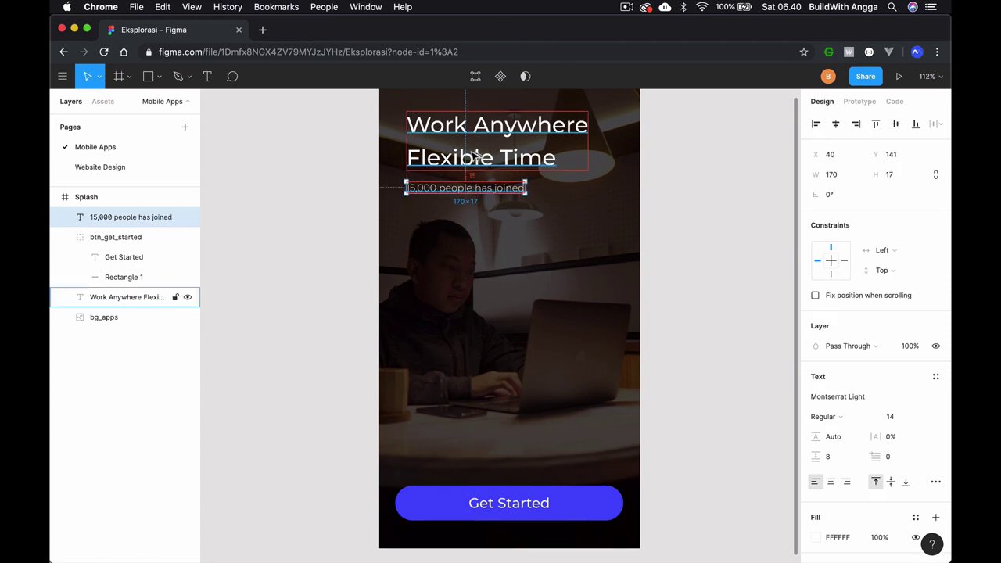
key("Down")
scroll(475, 156, "up", 2)
scroll(475, 156, "right", 2)
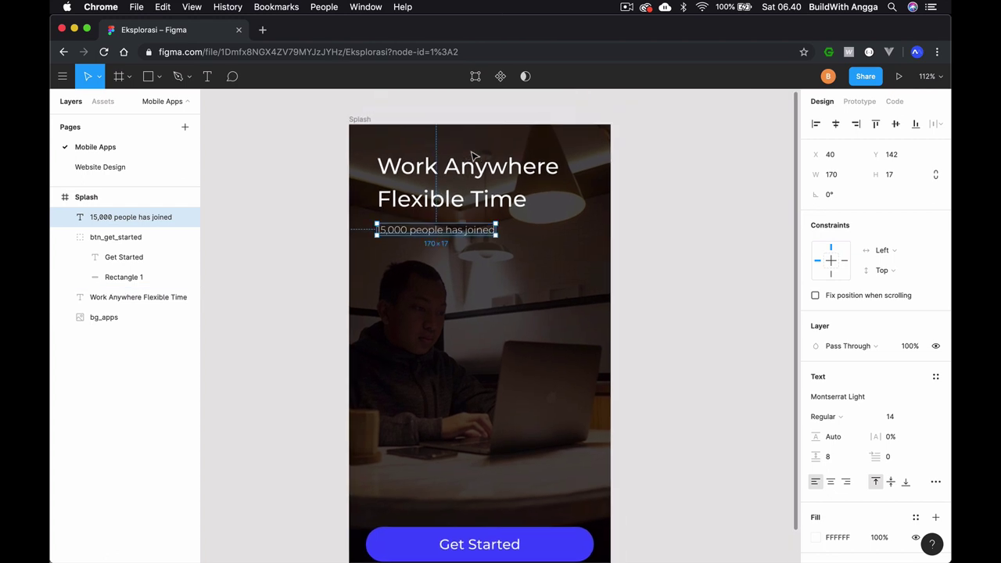
key("Down")
key("Down")
key("Down")
key("Down")
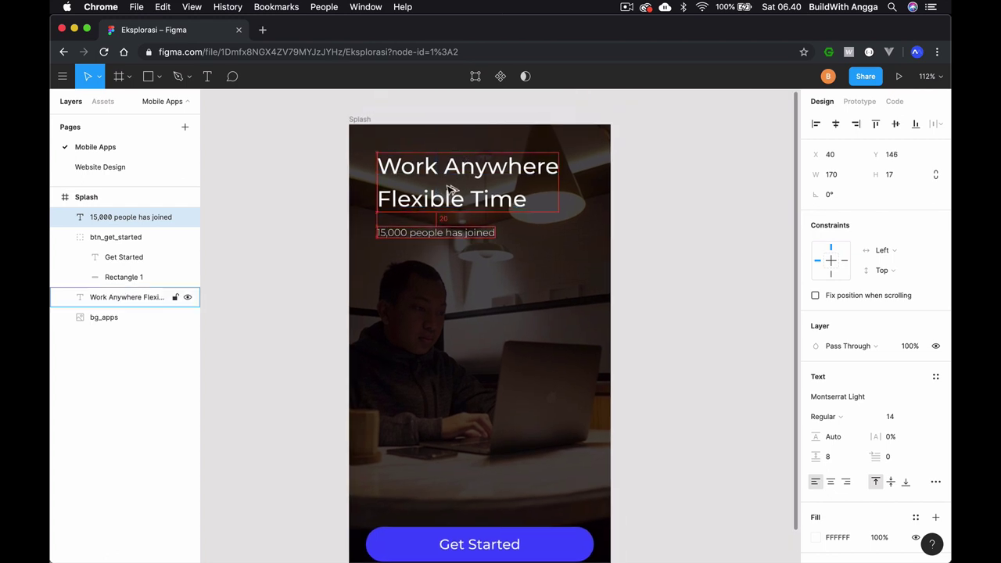
left_click(650, 221)
scroll(649, 221, "down", 5)
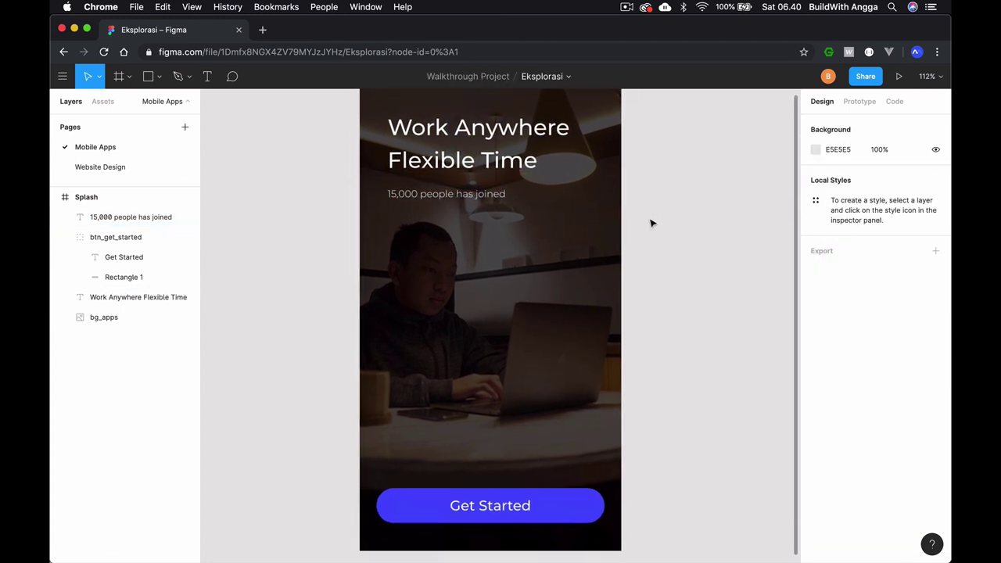
Raise the btn_get_started group from Y 577 to Y 514, keeping it horizontally centred.
left_click(557, 421)
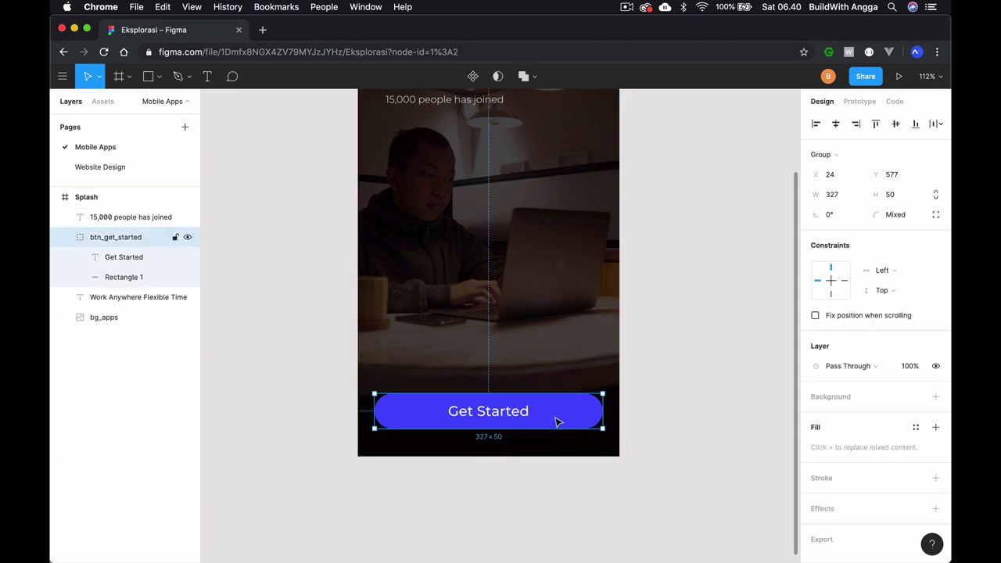
key("shift+Up")
key("shift+Up")
key("shift+Up")
key("shift+Up")
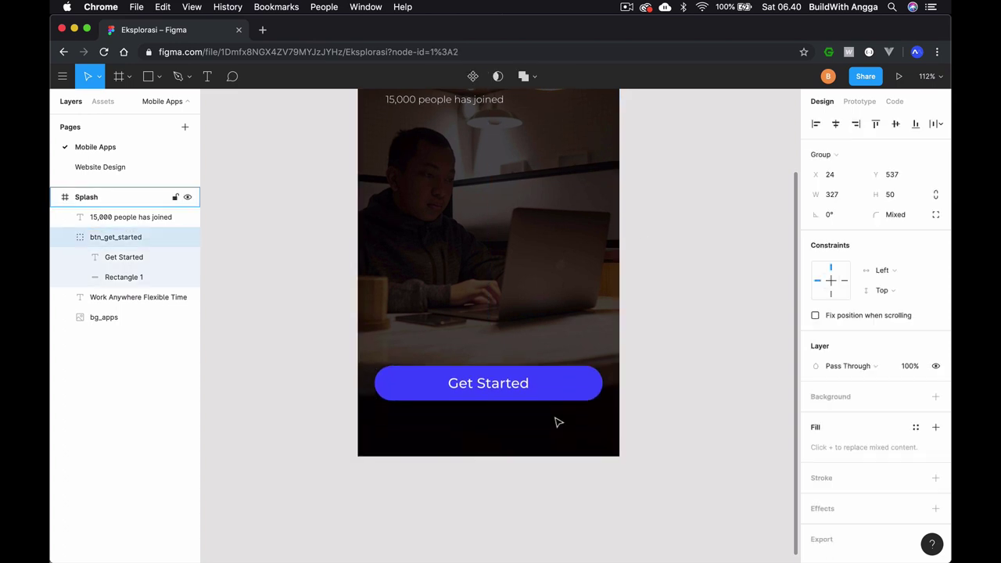
key("shift+Up")
scroll(557, 422, "up", 2)
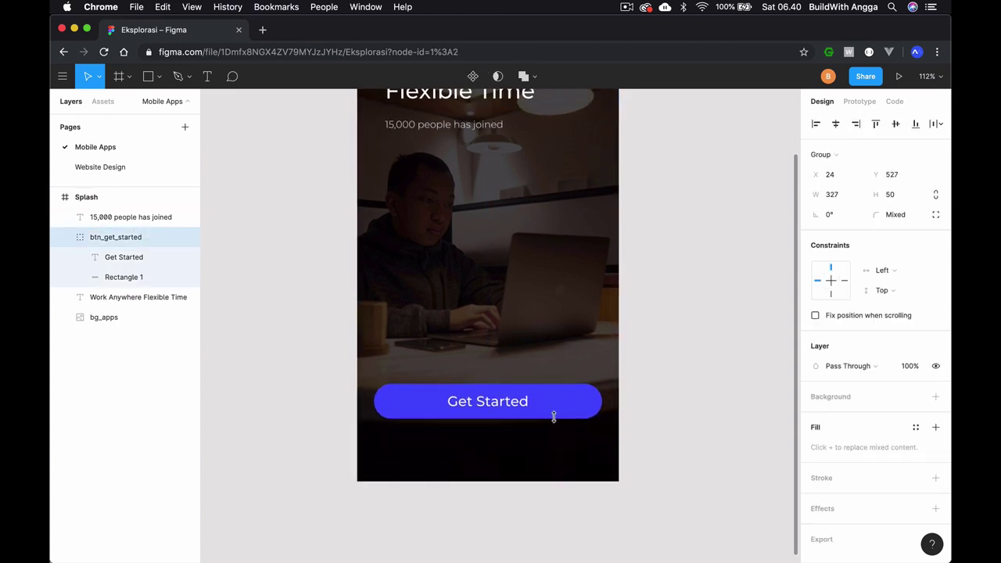
left_click_drag(555, 420, 547, 402)
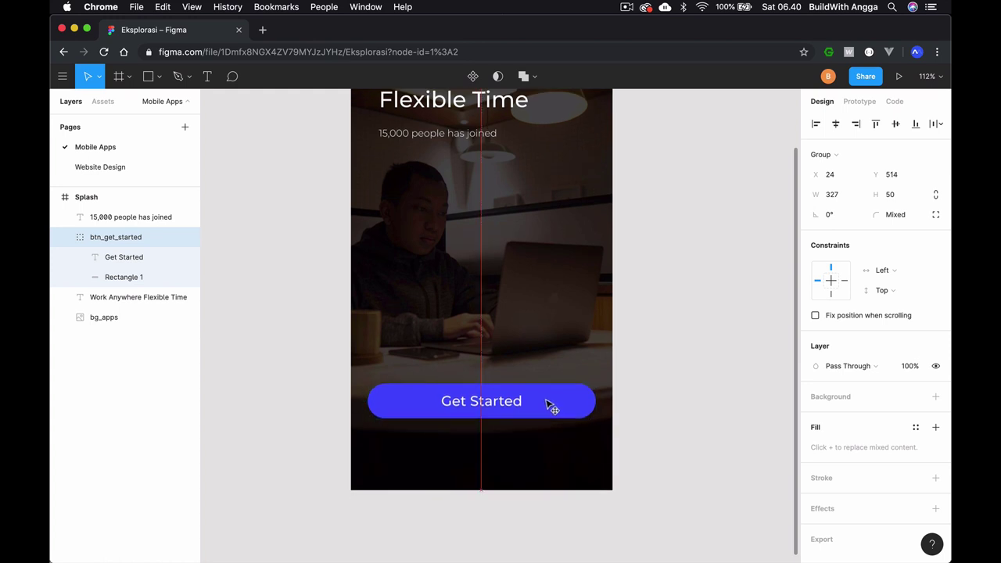
left_click(632, 393)
scroll(631, 393, "up", 3)
scroll(631, 393, "down", 4)
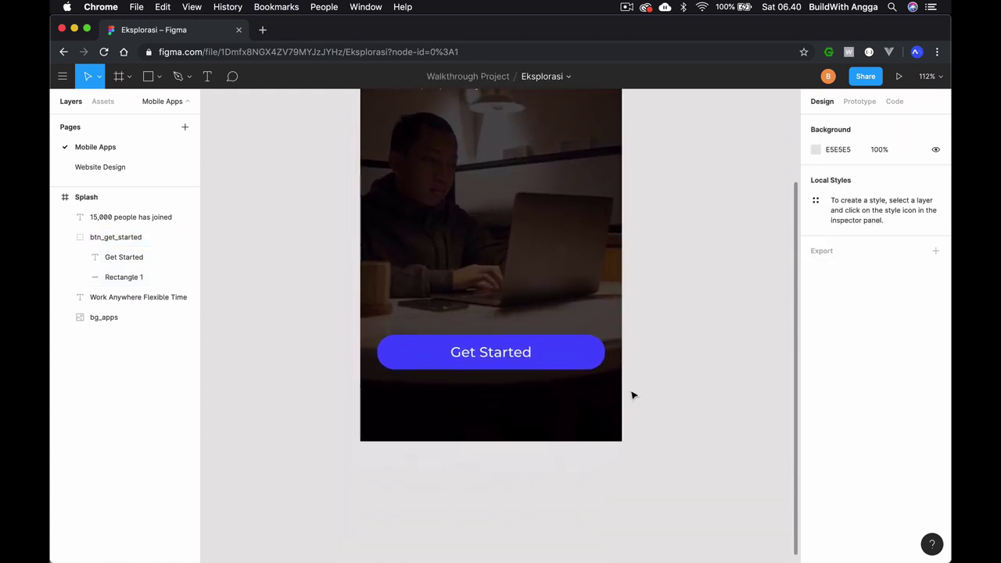
scroll(632, 394, "down", 1)
scroll(631, 395, "up", 3)
scroll(489, 411, "up", 2)
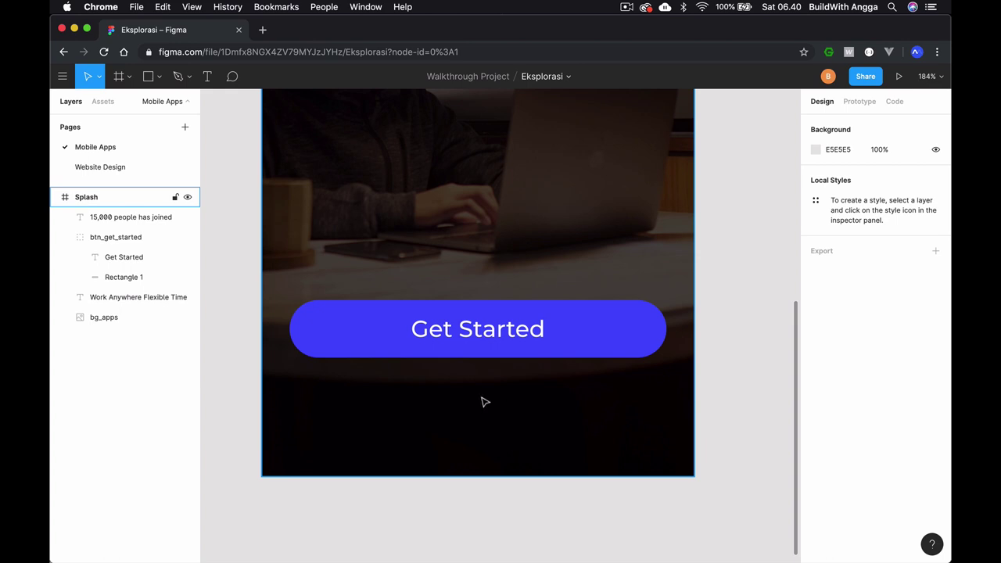
scroll(472, 404, "up", 1)
scroll(472, 403, "down", 5)
scroll(457, 313, "up", 2)
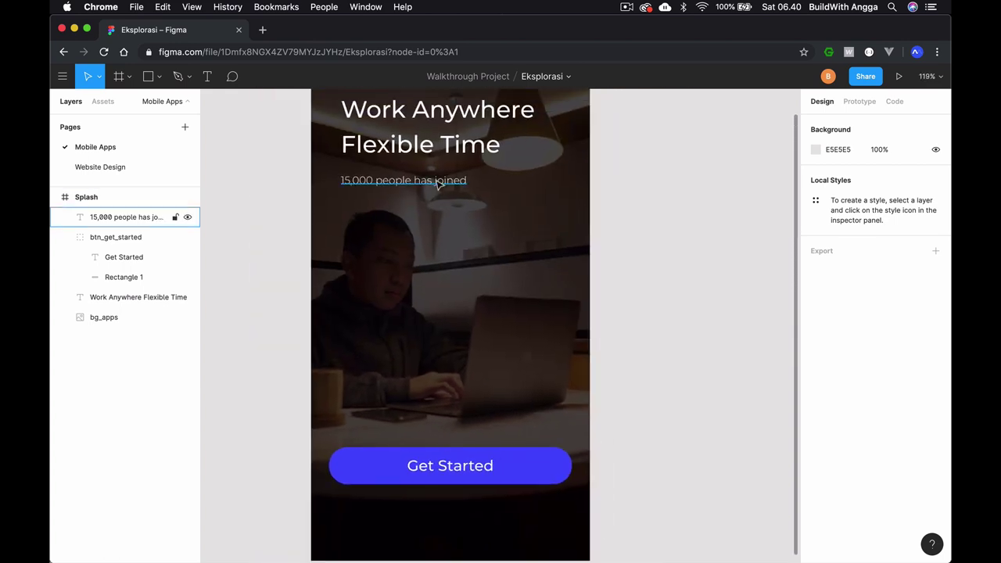
Duplicate the joined-count caption and place it centre-aligned below the Get Started button.
left_click(415, 185)
left_click_drag(415, 184, 443, 275)
scroll(469, 265, "down", 2)
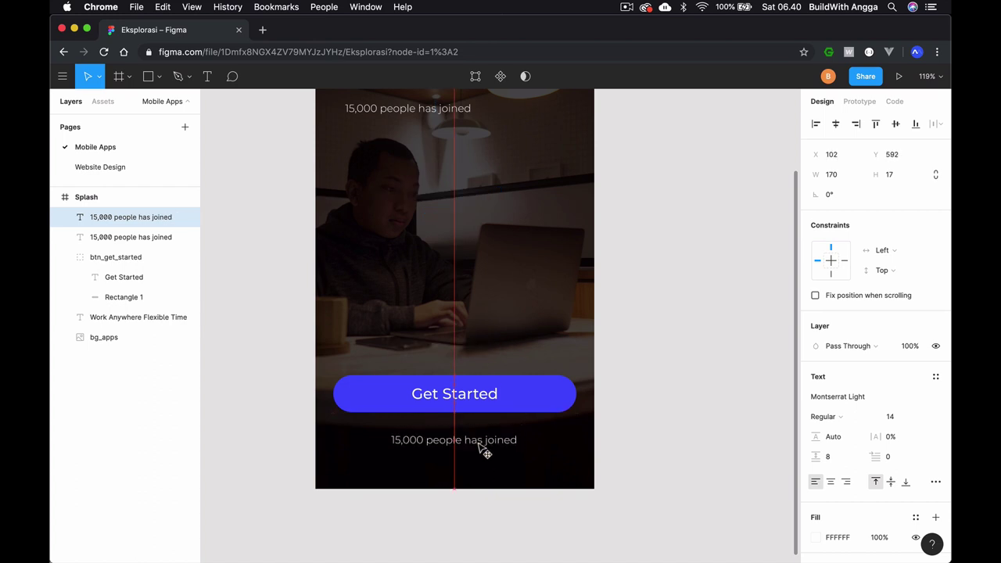
left_click_drag(461, 202, 481, 447)
scroll(871, 424, "down", 3)
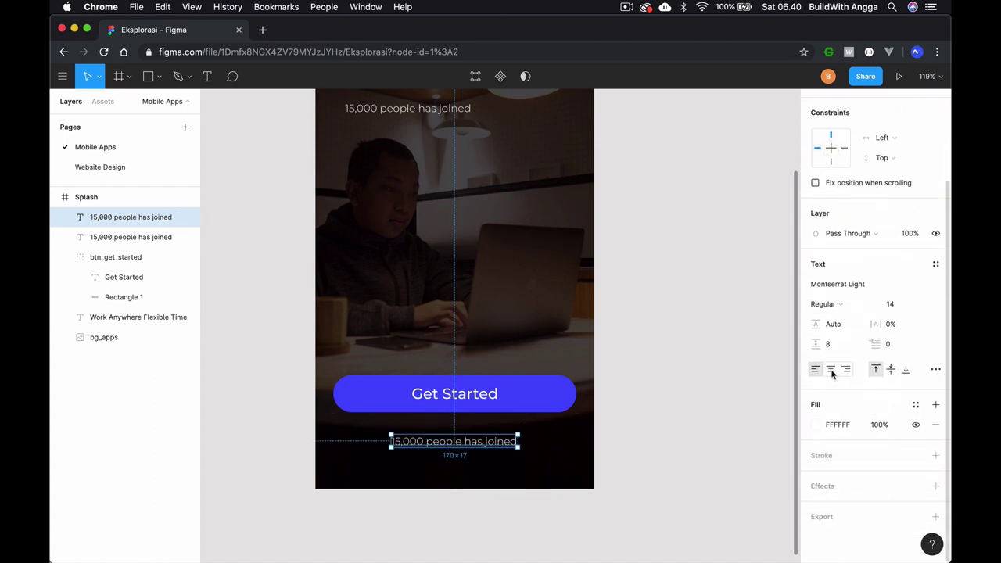
left_click(831, 369)
scroll(515, 474, "up", 5)
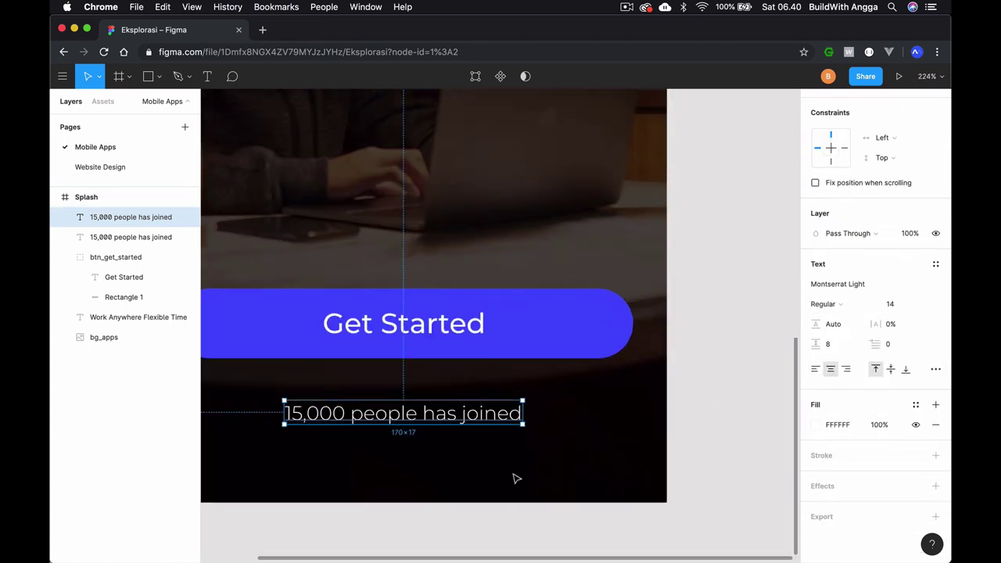
Change the copied caption's text to 'Sign In with Google' and reselect it.
double_click(535, 404)
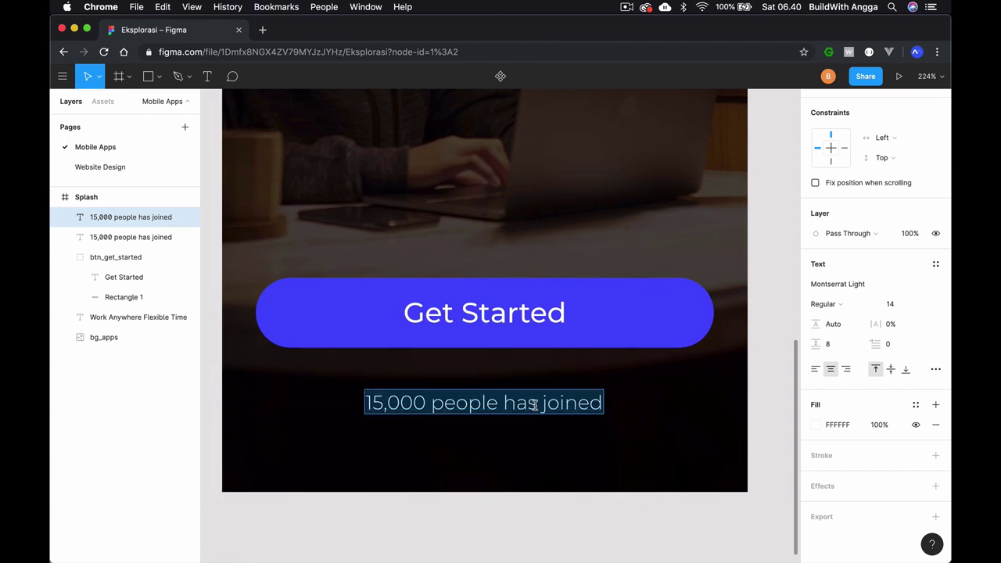
type("Sign")
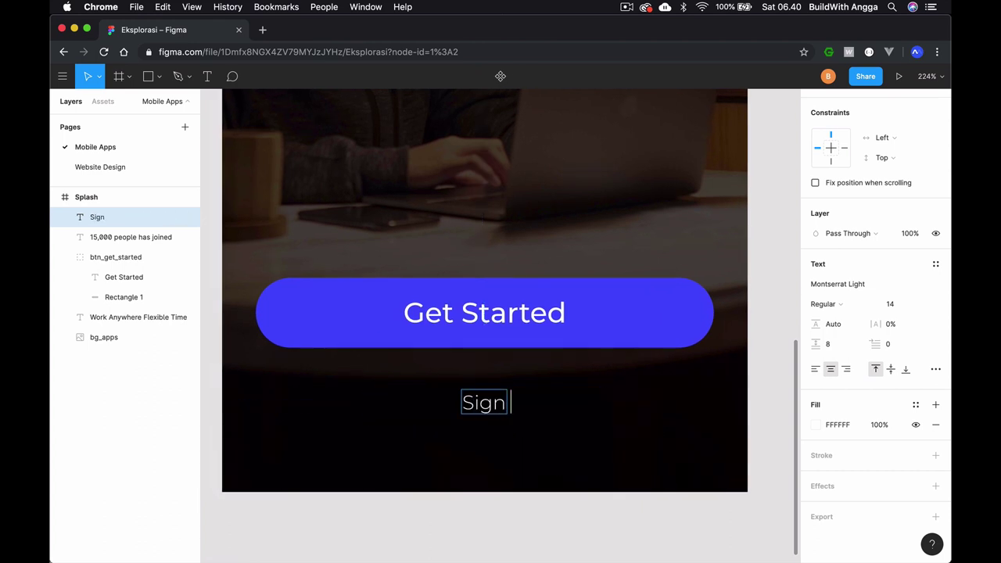
type(" In with G")
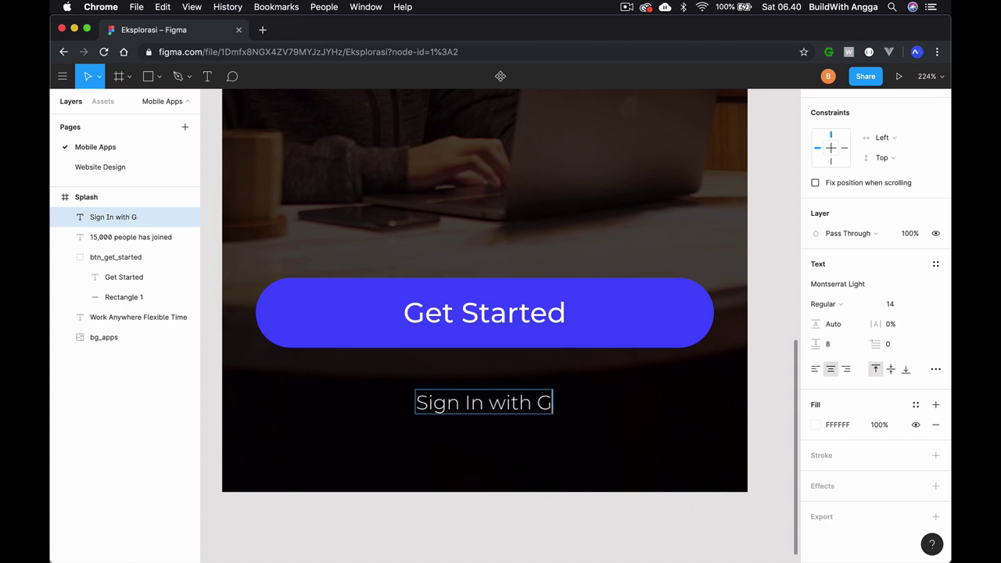
type("oogle")
key("Escape")
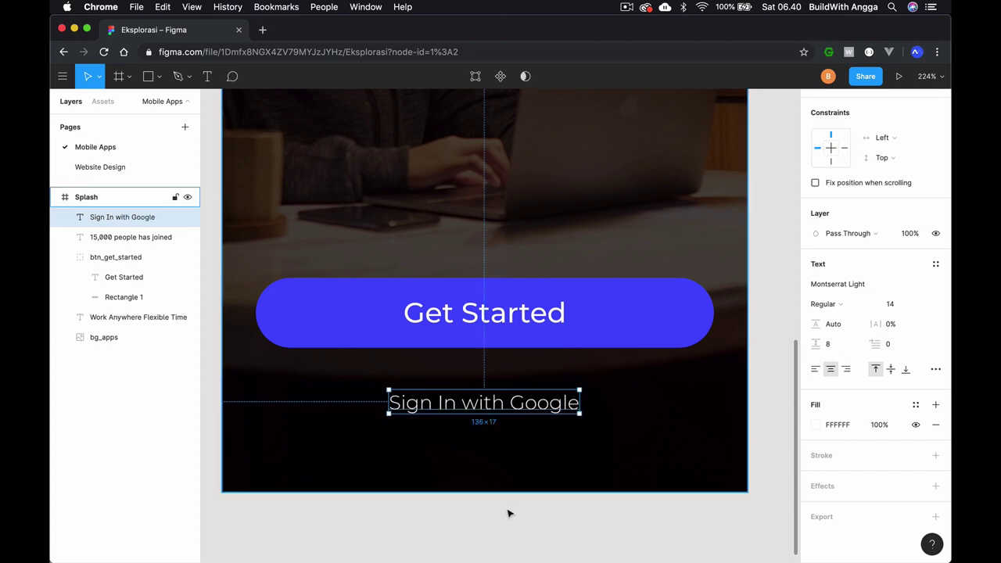
left_click(509, 516)
left_click(589, 402)
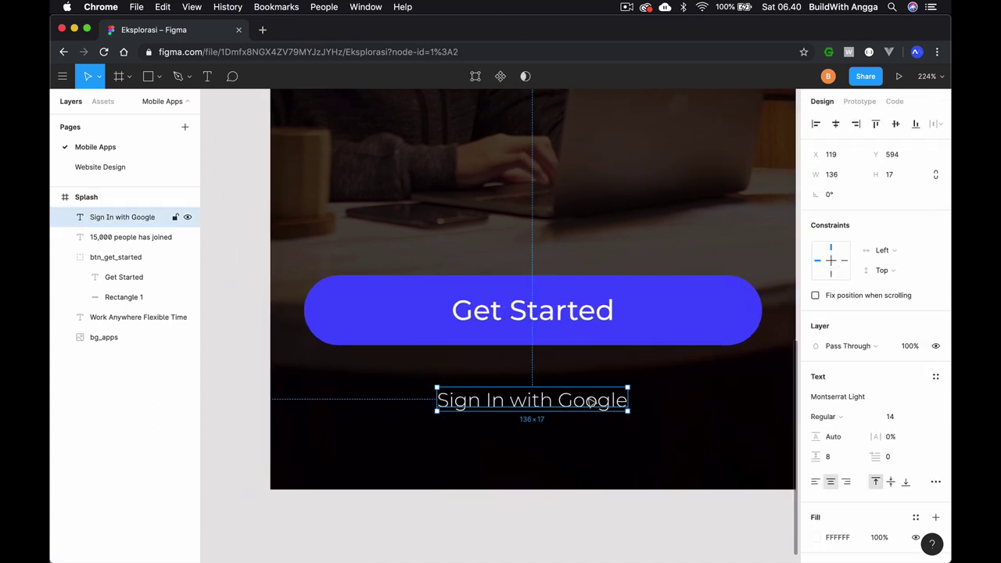
left_click_drag(589, 402, 588, 362)
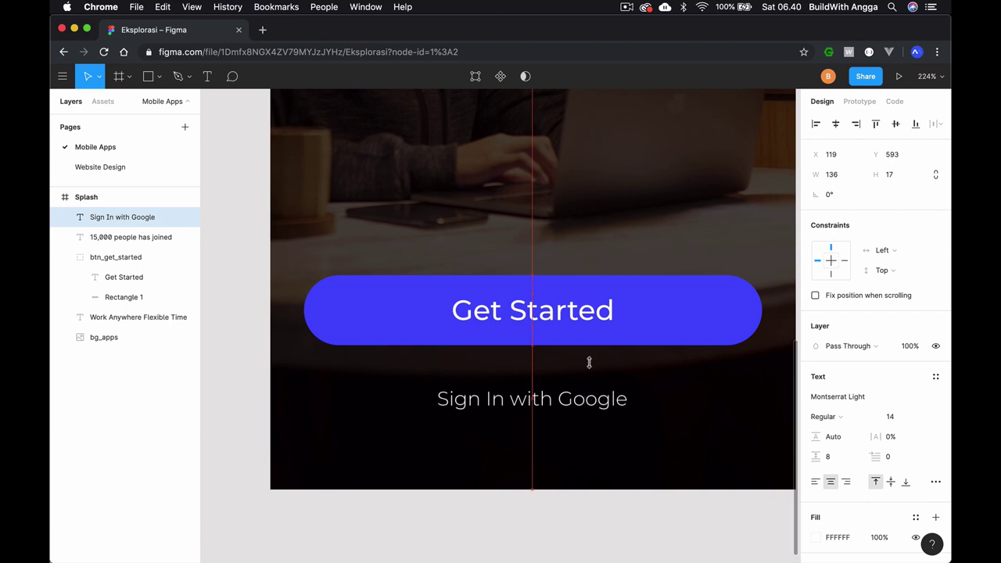
key("alt")
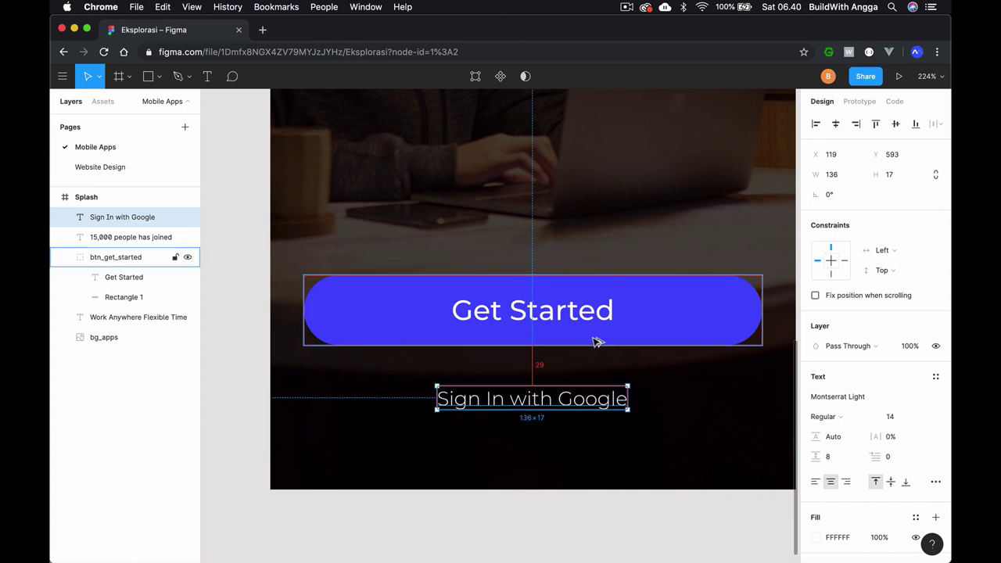
key("Down")
scroll(595, 339, "right", 3)
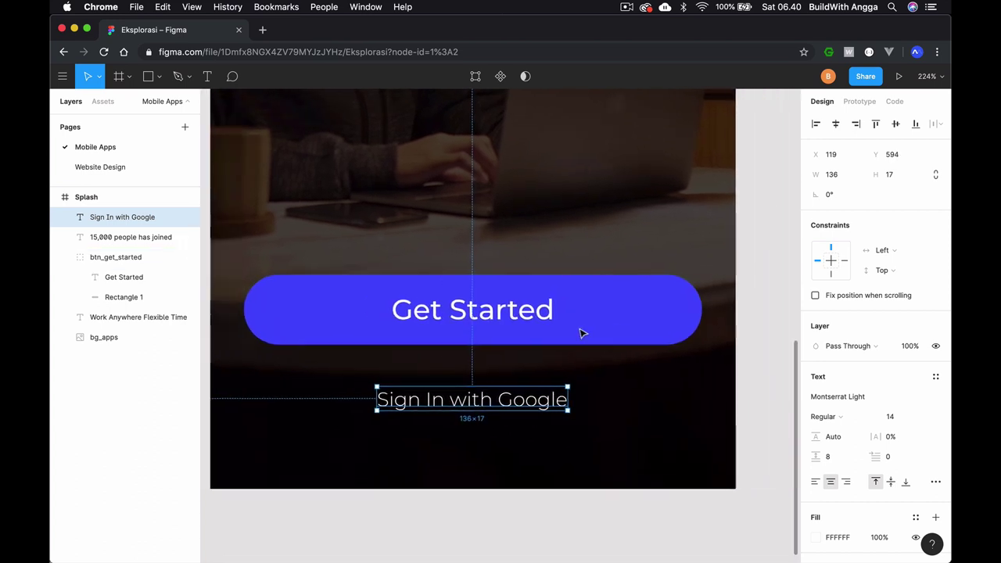
left_click(774, 306)
scroll(774, 281, "up", 3)
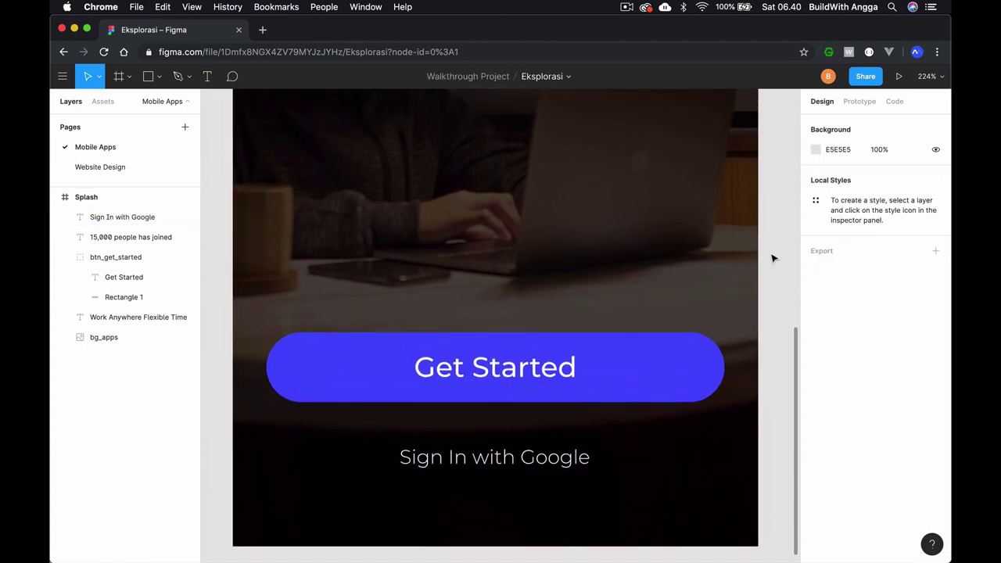
scroll(771, 258, "down", 3)
scroll(772, 258, "down", 3)
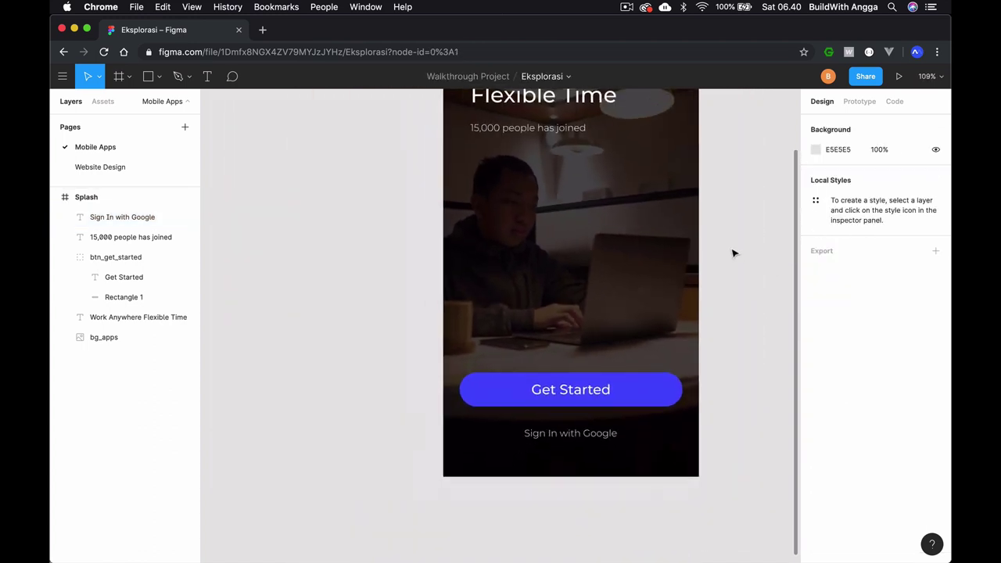
scroll(733, 253, "up", 3)
scroll(733, 253, "right", 2)
scroll(733, 252, "up", 2)
scroll(733, 252, "right", 2)
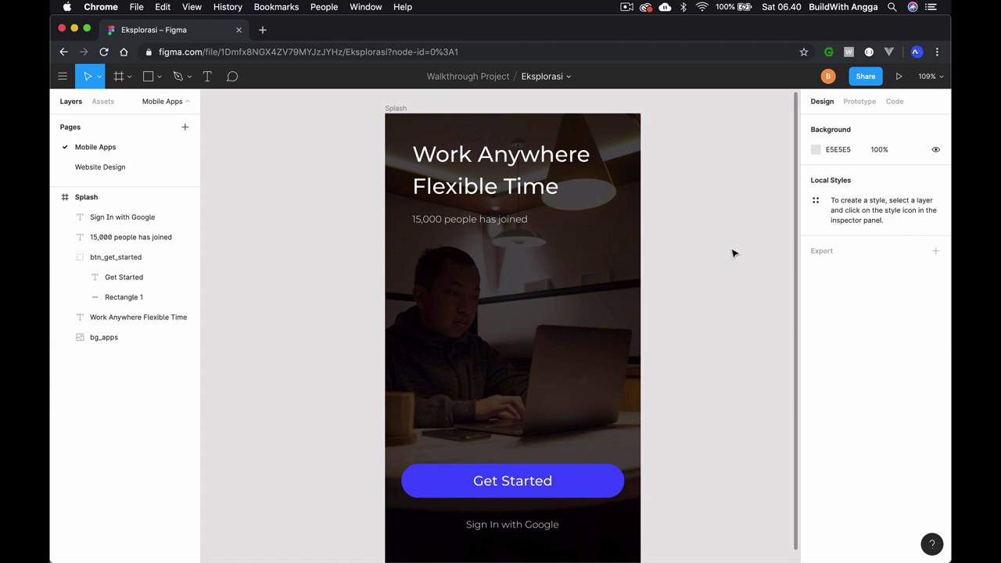
scroll(733, 252, "down", 3)
scroll(733, 253, "left", 1)
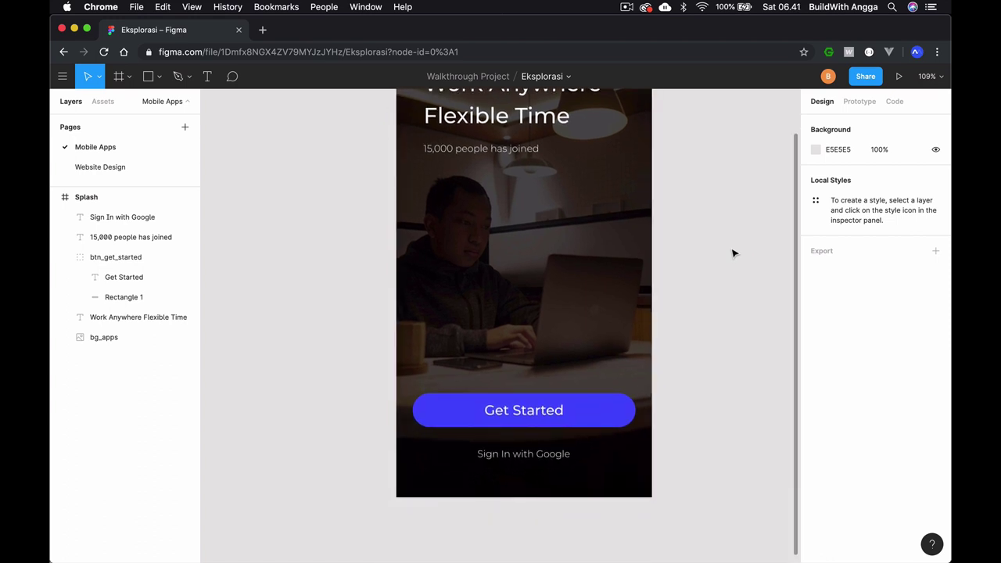
scroll(733, 253, "up", 2)
scroll(733, 252, "up", 1)
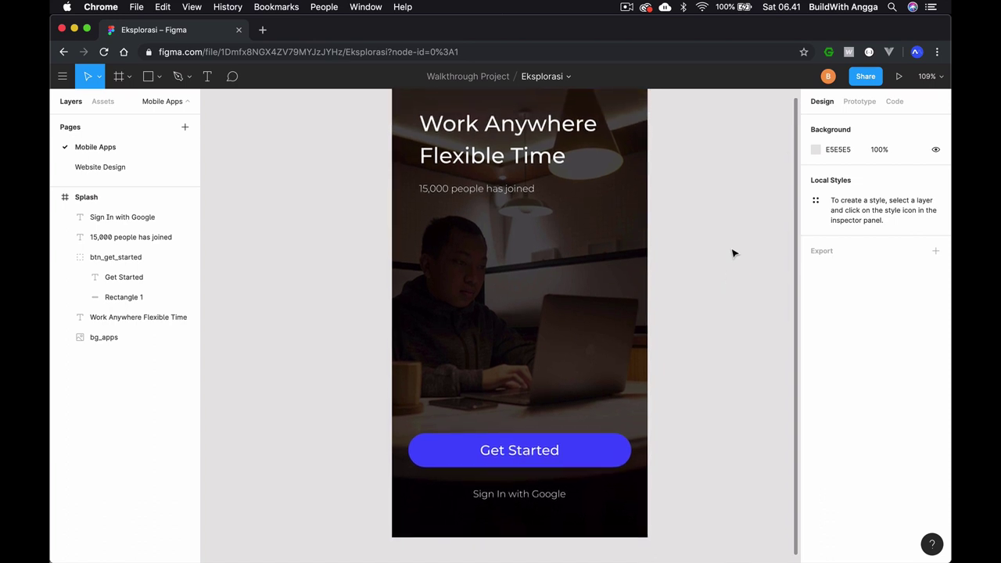
scroll(670, 279, "right", 1)
scroll(671, 281, "up", 1)
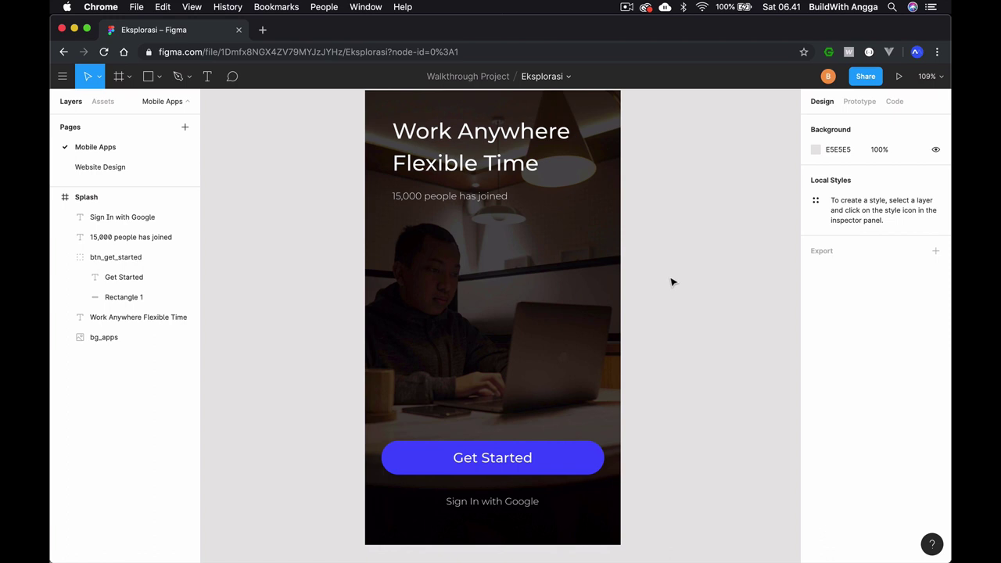
left_click(458, 165)
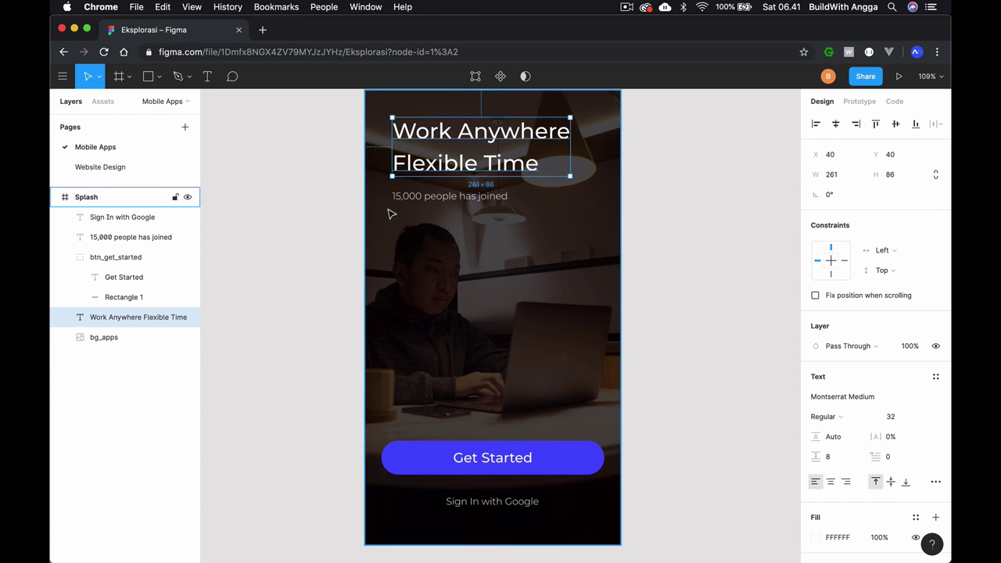
scroll(389, 313, "down", 1)
scroll(389, 313, "right", 1)
left_click(391, 456)
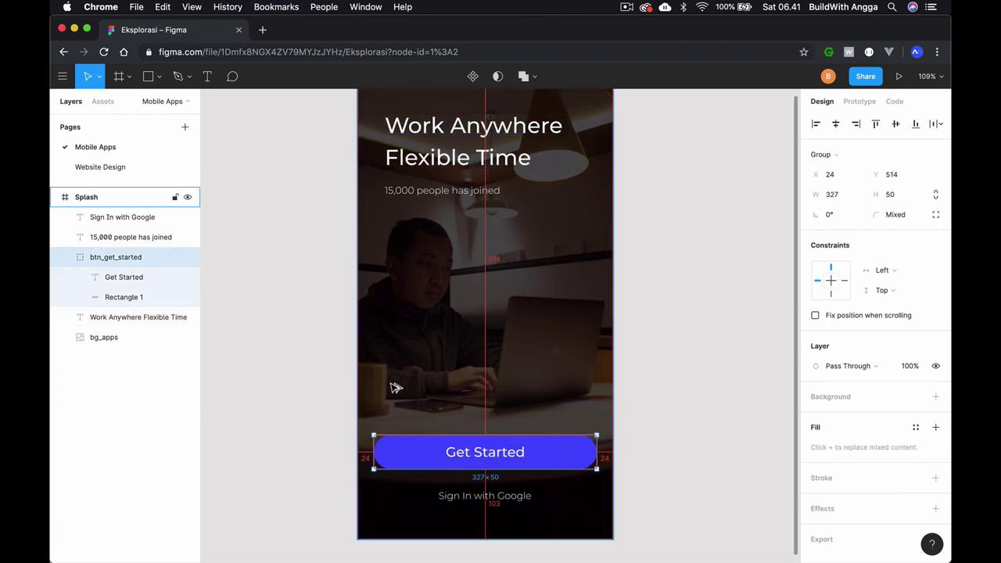
Set the button's blue rectangle width to 295 (375-80).
double_click(405, 449)
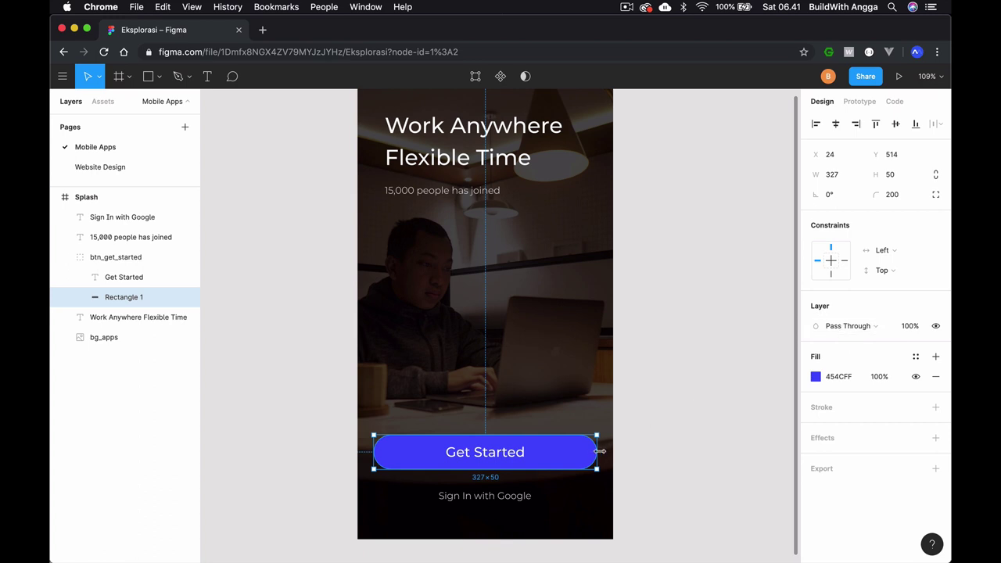
left_click_drag(599, 451, 615, 451)
left_click_drag(373, 455, 359, 454)
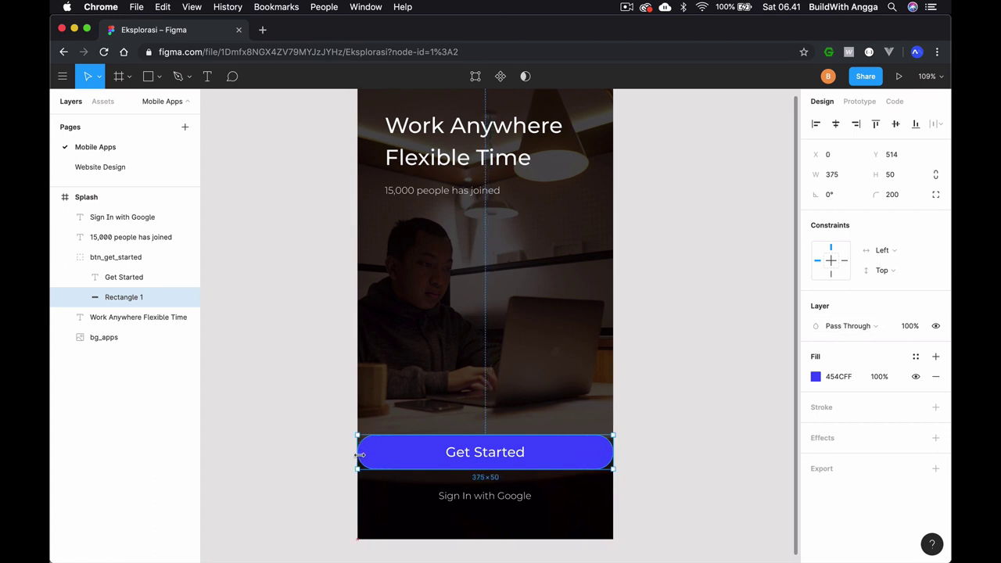
left_click(846, 175)
type("295")
key("Return")
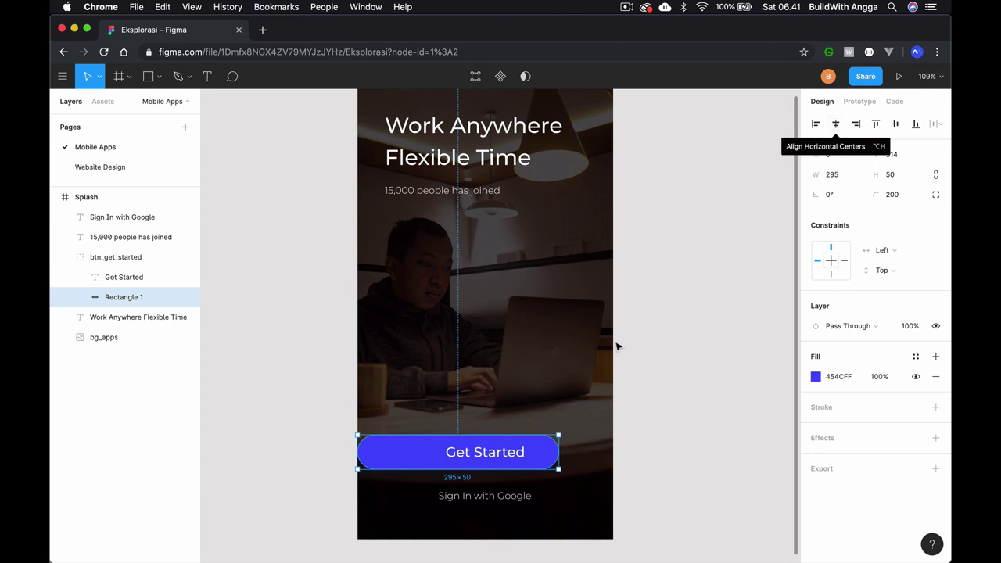
Position the narrowed button at X 40, leaving 40 px margins on each side.
left_click_drag(552, 455, 568, 455)
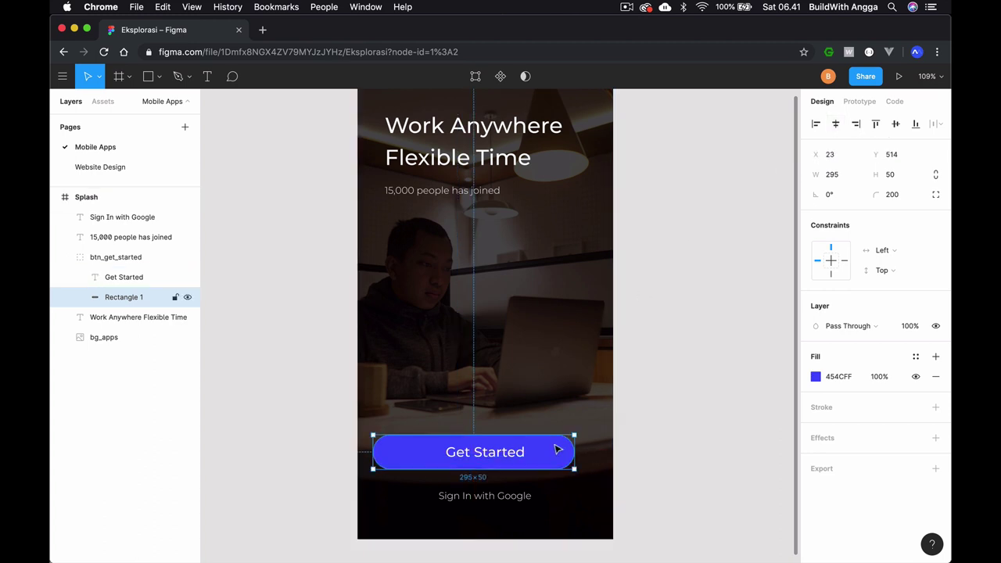
mouse_move(558, 447)
left_mouse_down()
mouse_move(570, 454)
mouse_move(575, 490)
left_mouse_up()
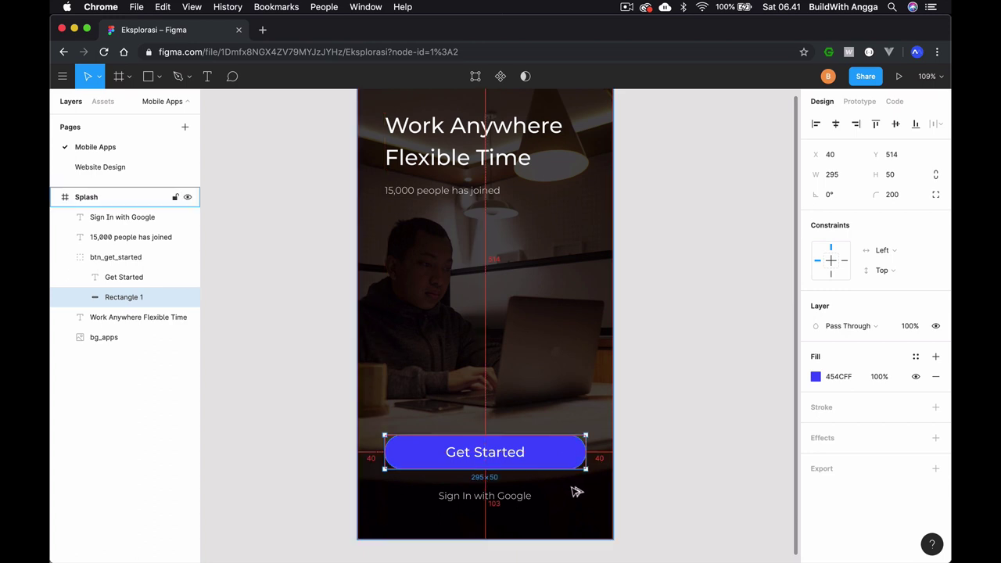
left_click(505, 458)
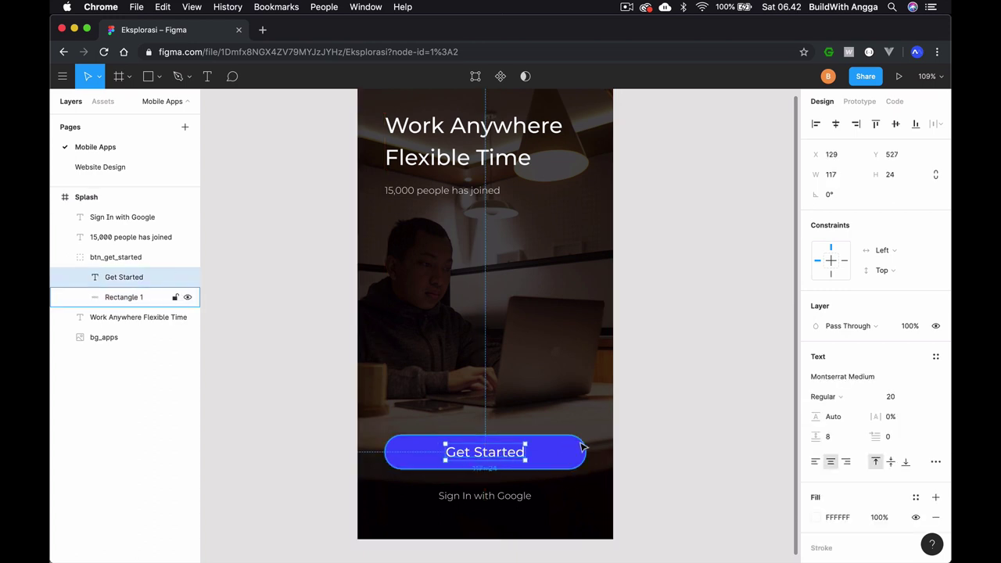
left_click(619, 454)
Select the Sign In with Google text beneath the Get Started button.
scroll(641, 375, "up", 1)
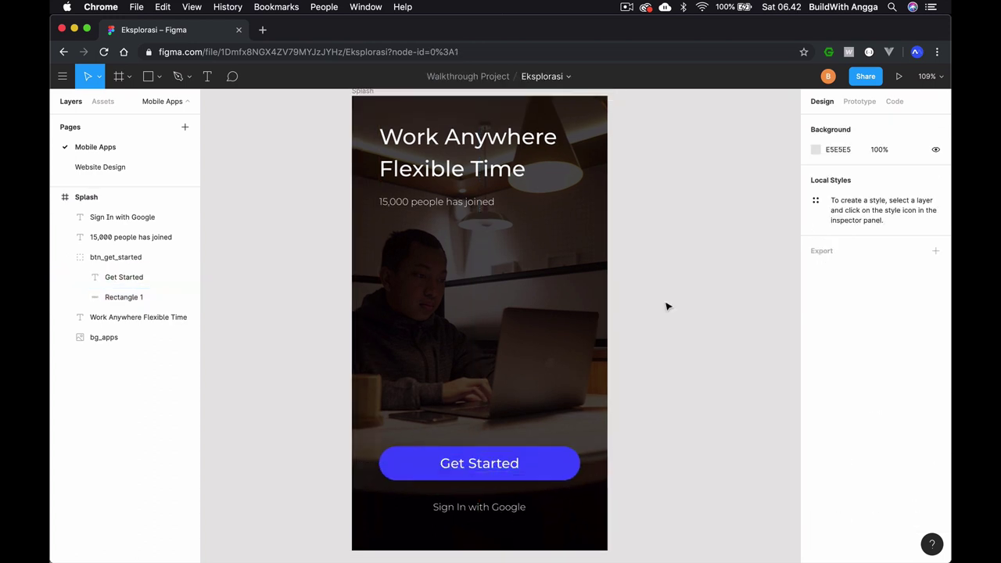
scroll(667, 306, "up", 1)
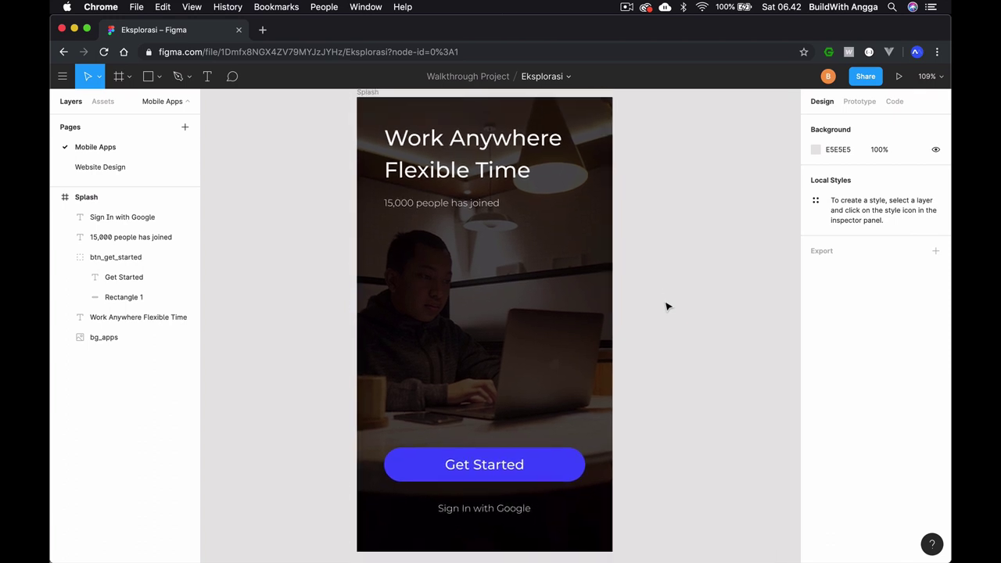
left_click(438, 165)
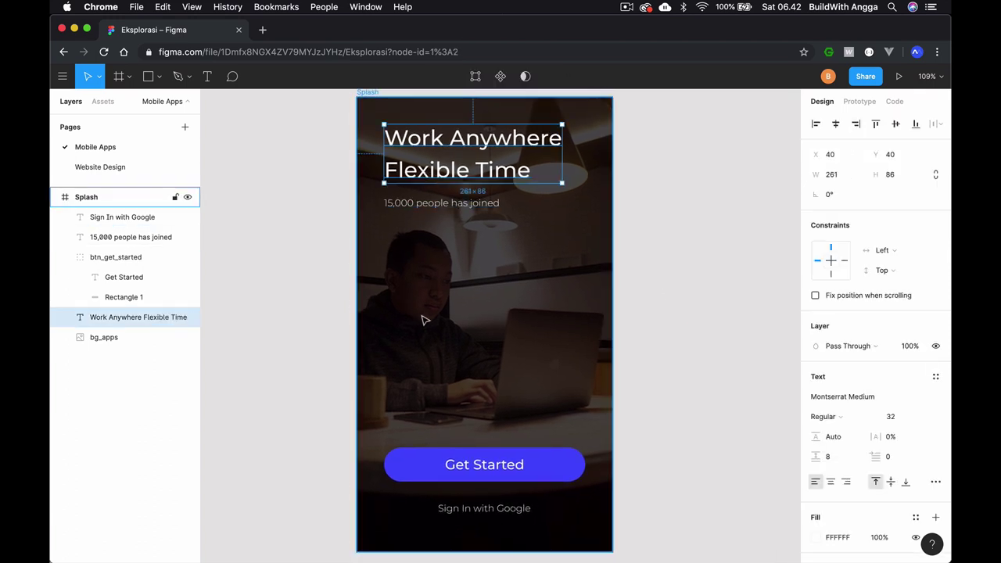
scroll(414, 438, "down", 2)
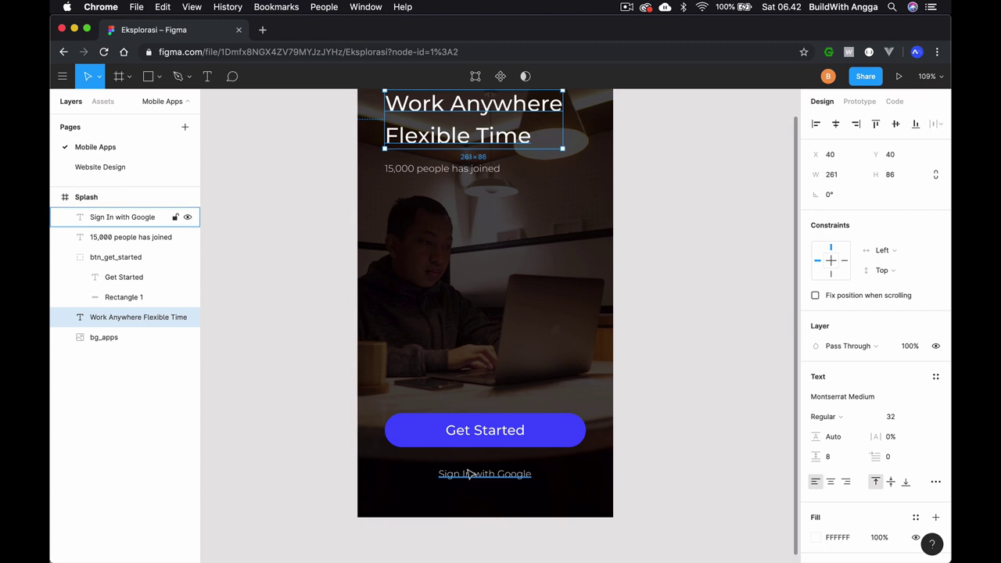
left_click(473, 474)
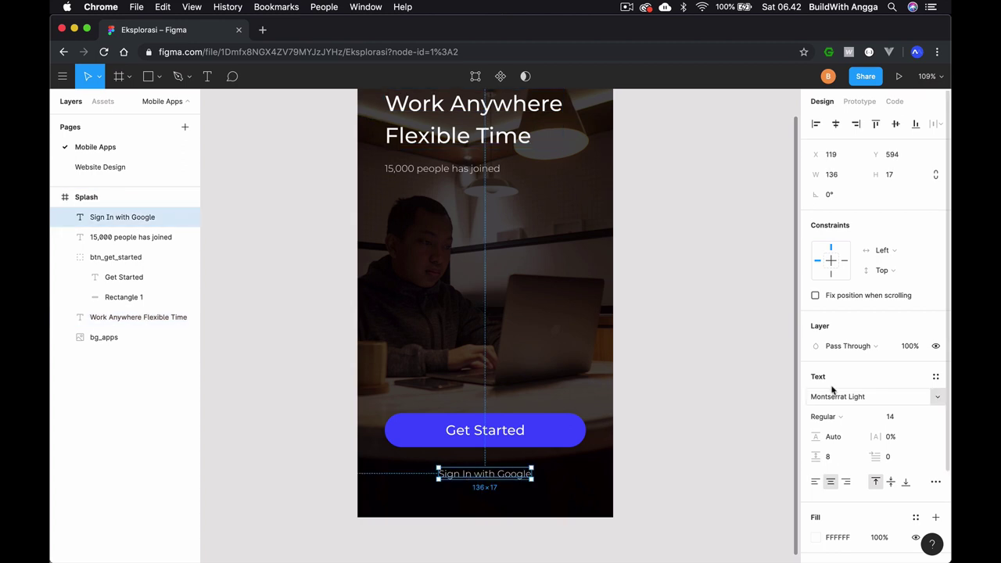
scroll(831, 388, "down", 1)
scroll(831, 389, "down", 1)
scroll(832, 389, "down", 1)
scroll(832, 389, "down", 1)
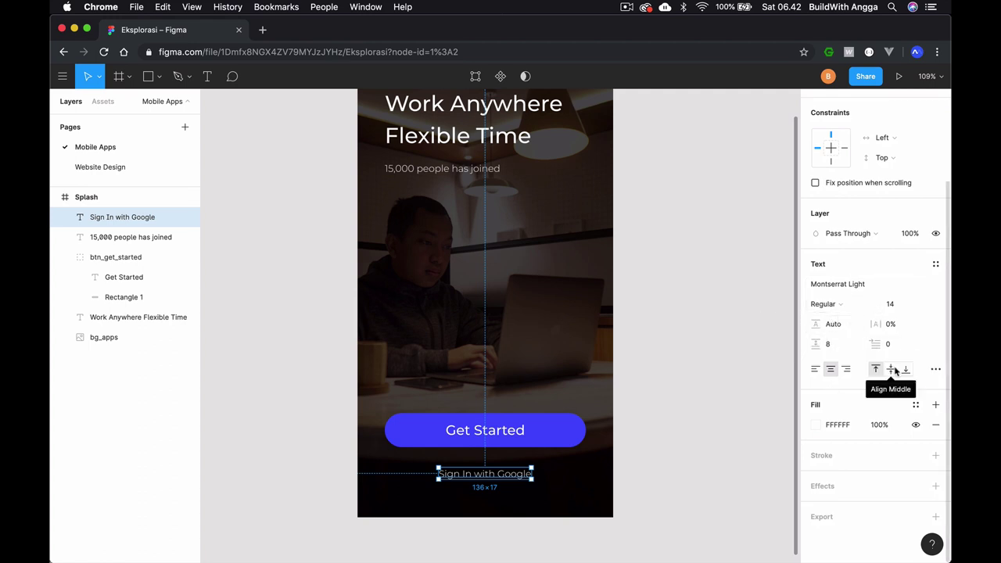
Apply the Underline decoration to the Sign In with Google text in Type Details.
left_click(935, 369)
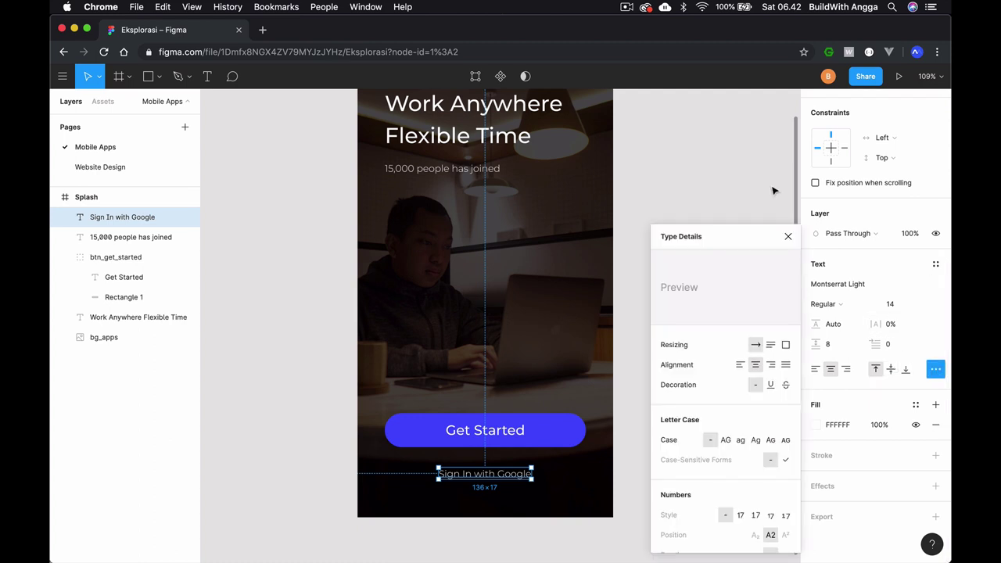
left_click(787, 236)
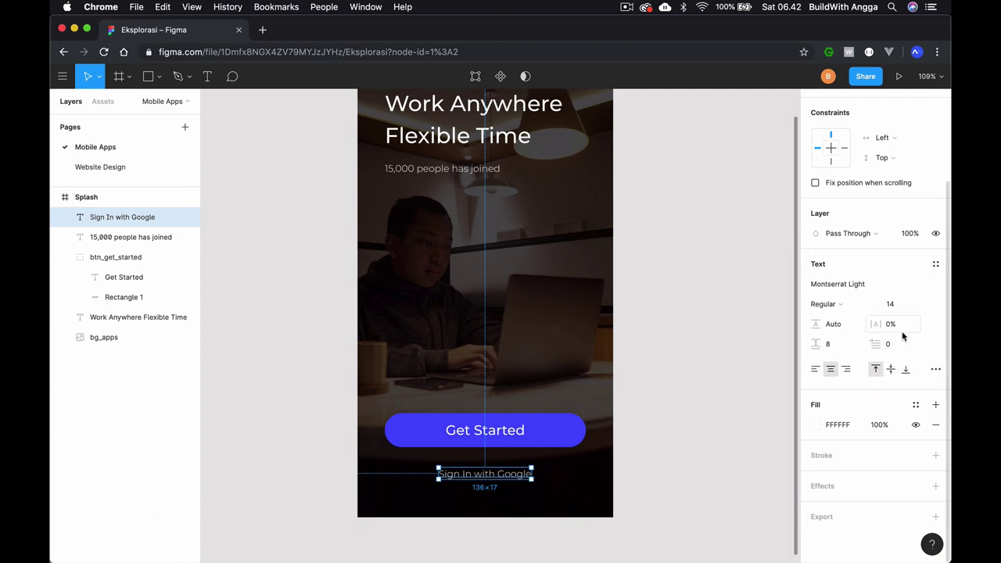
left_click(933, 371)
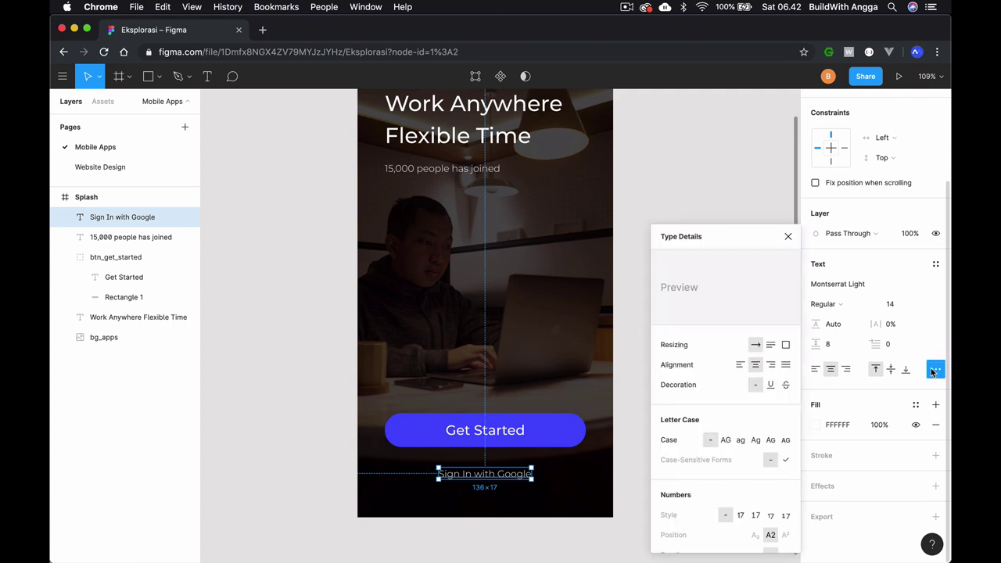
left_click(771, 384)
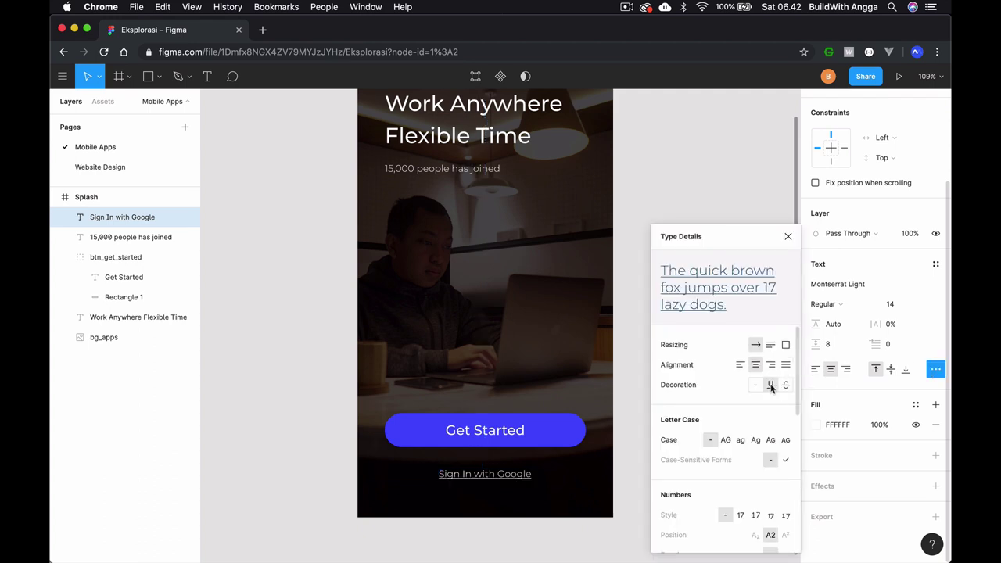
left_click(786, 236)
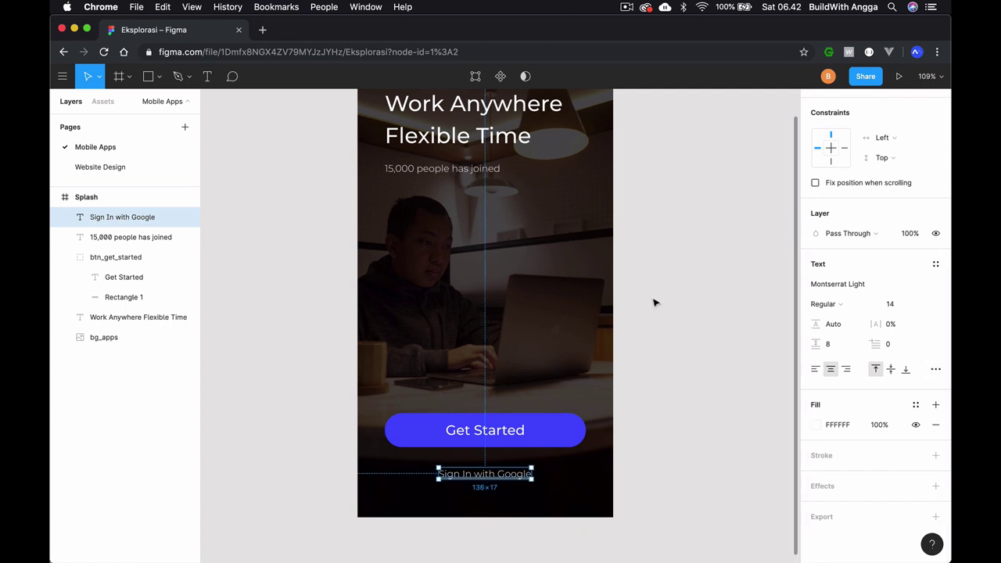
left_click(655, 300)
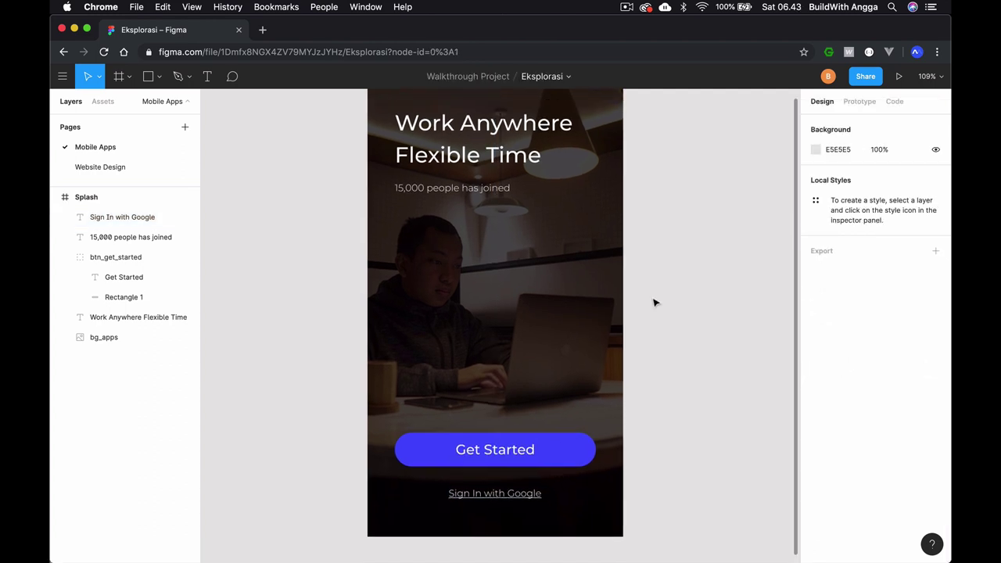
Select the Get Started button group and the Sign In with Google text together.
left_click(484, 501)
left_click(540, 457)
scroll(502, 316, "up", 2)
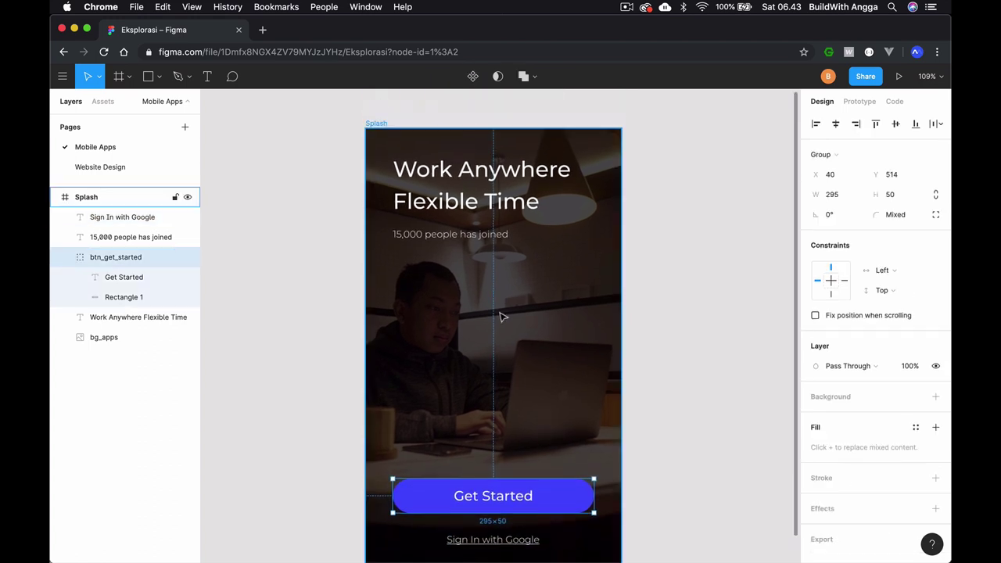
left_click(479, 212)
left_click(465, 237)
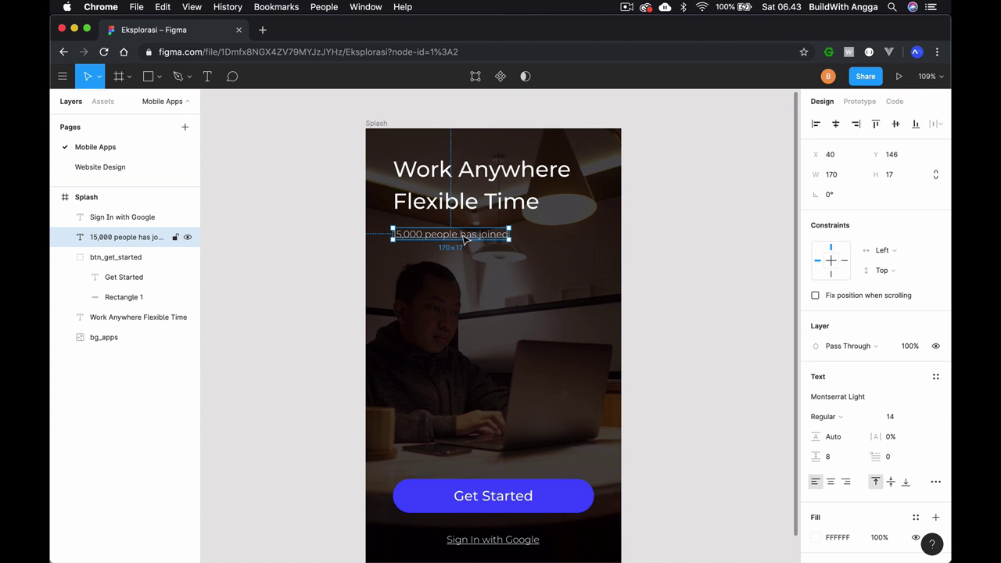
left_click(714, 363)
scroll(714, 363, "down", 2)
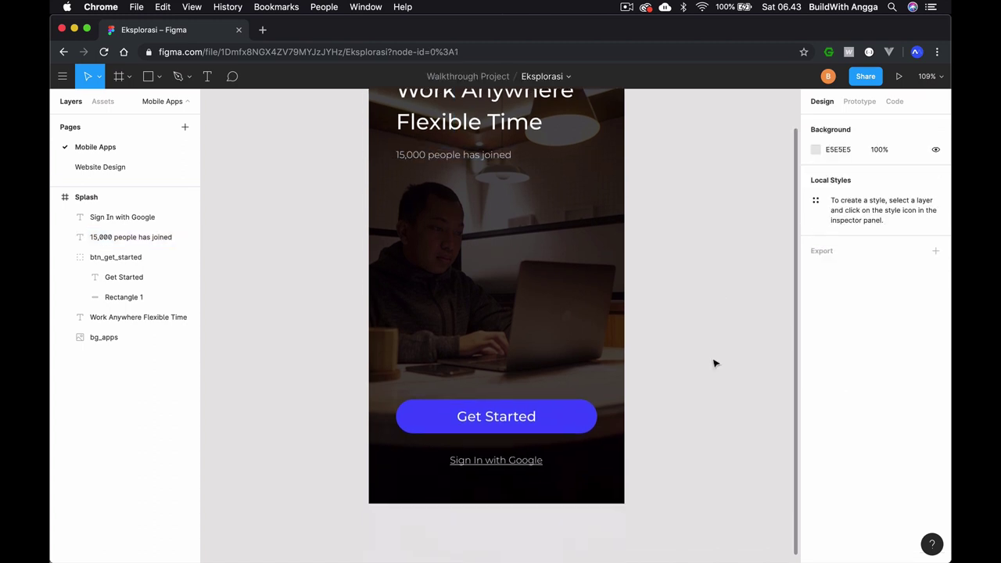
left_click(516, 426)
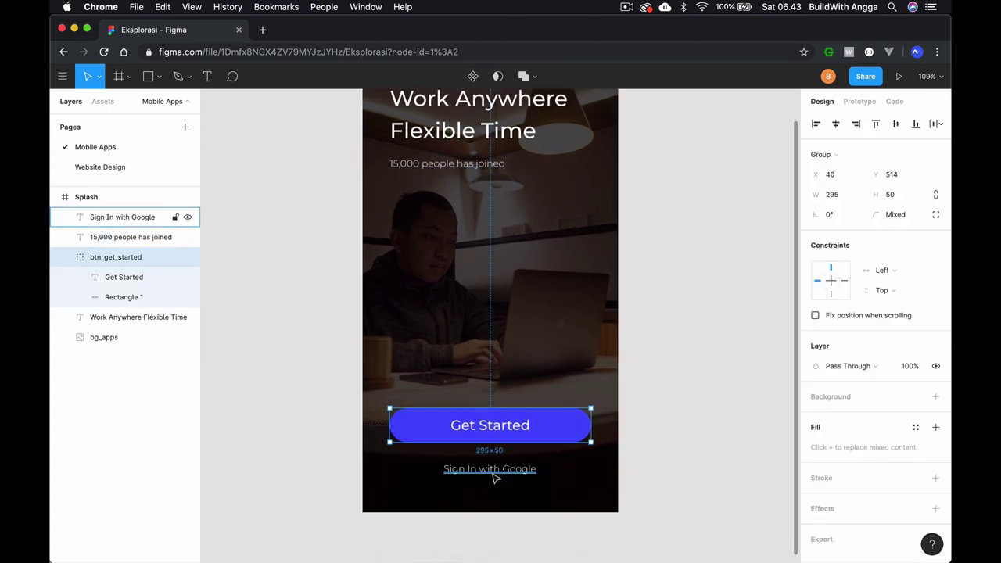
left_click(490, 469, "shift")
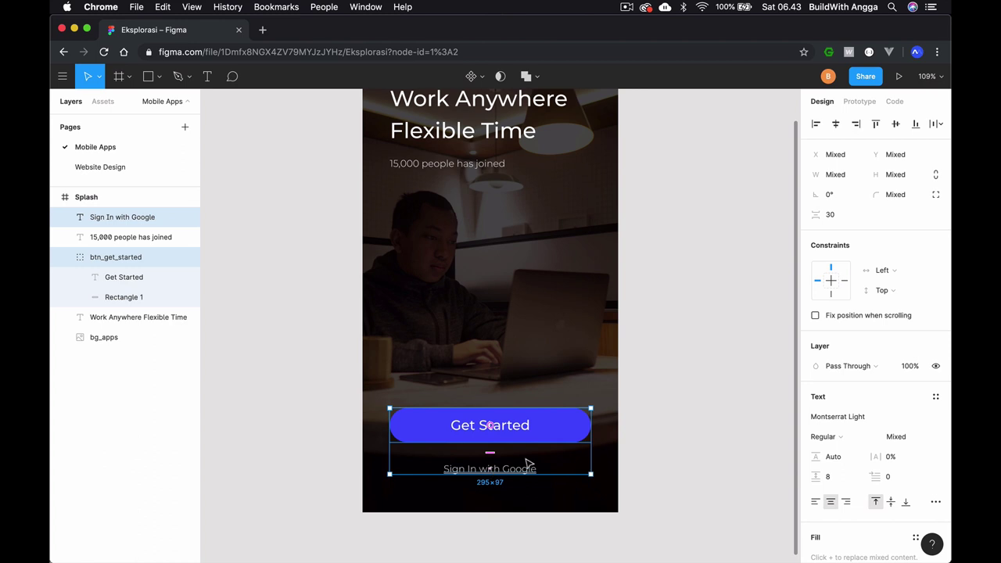
Nudge the button and link down, then raise the button alone to Y 520, leaving a 40 px gap.
key("shift+Down")
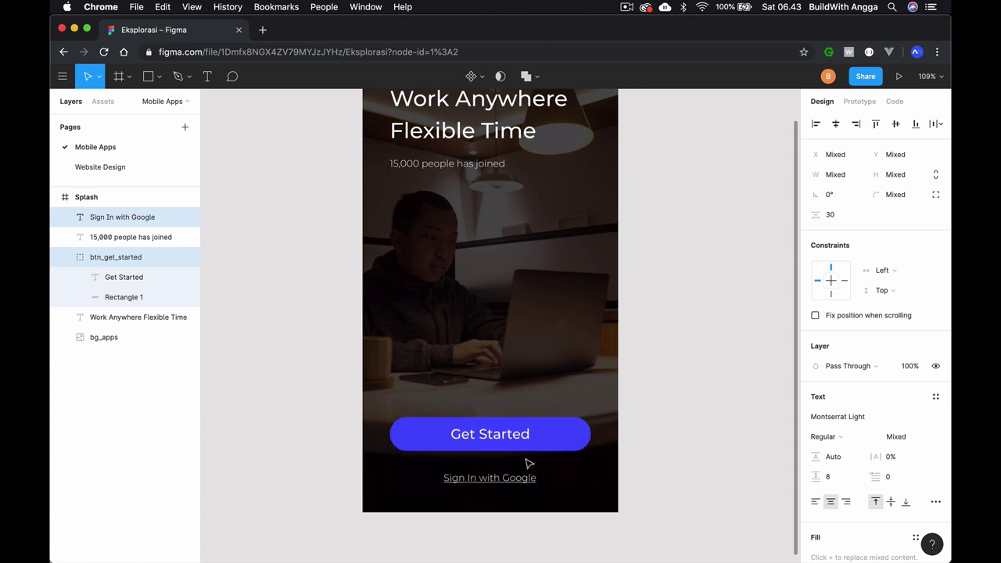
key("Down")
key("Down")
key("Down")
key("Down")
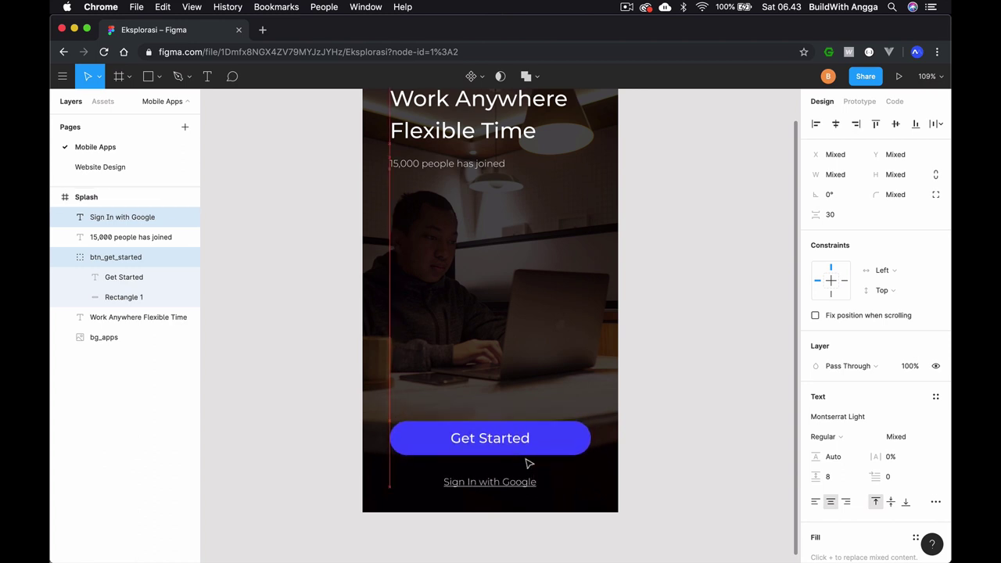
key("Up")
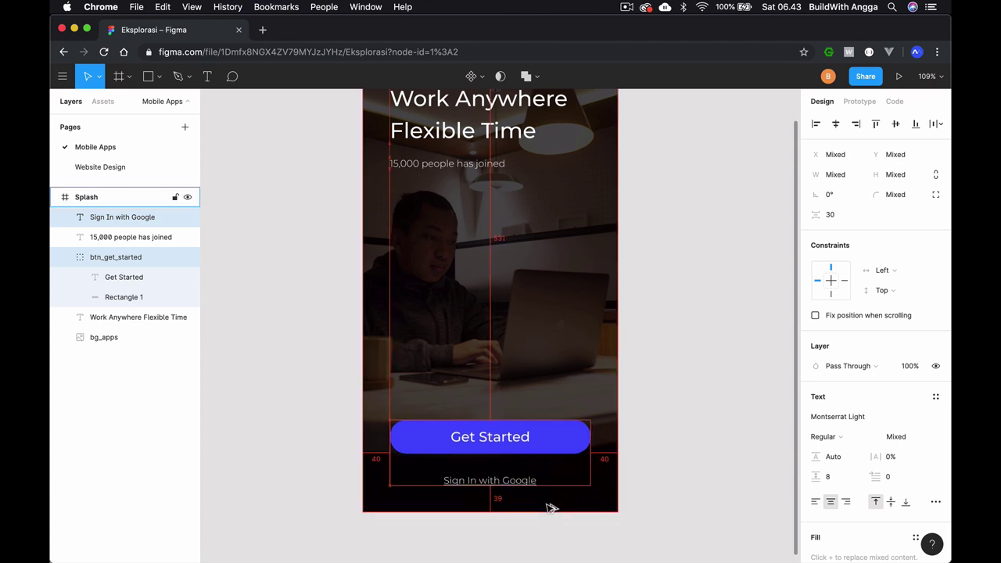
key("Up")
key("Up")
left_click(641, 474)
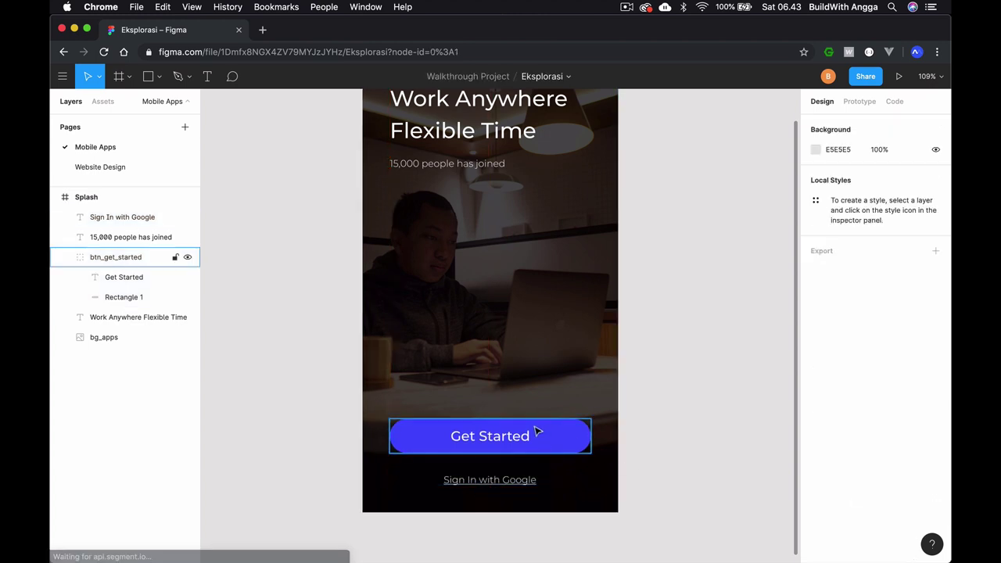
left_click(536, 431)
key("shift+Up")
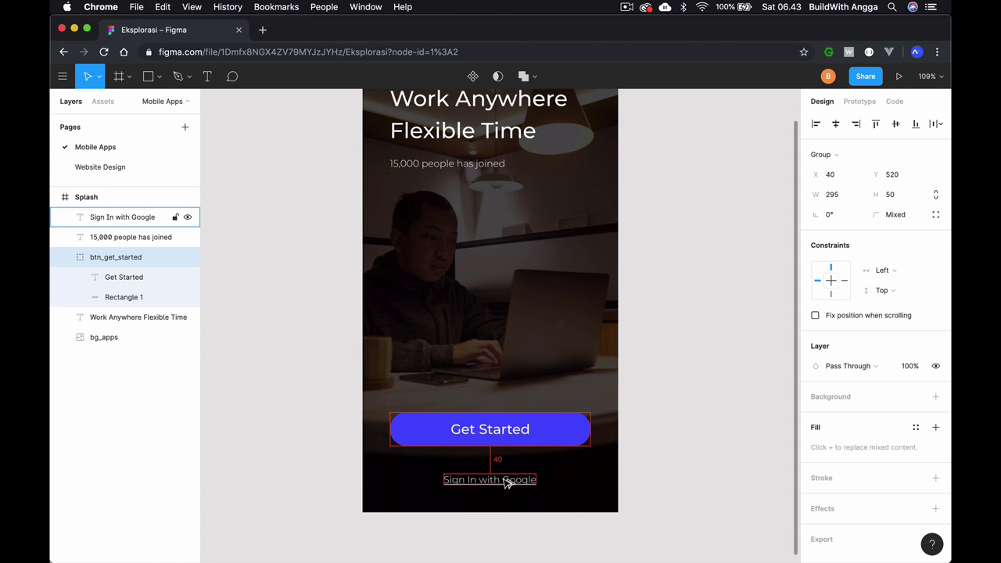
left_click(684, 415)
scroll(653, 384, "up", 2)
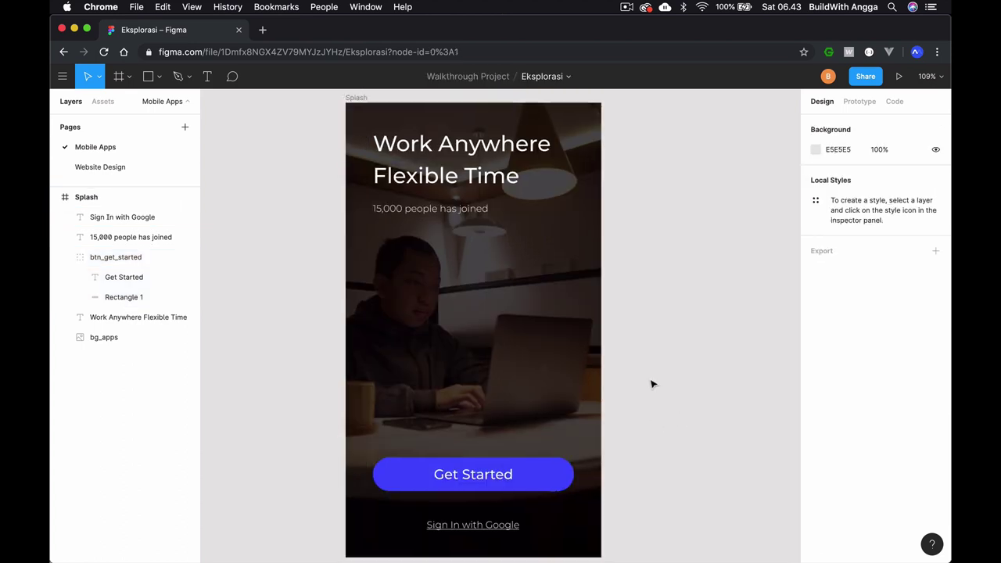
scroll(653, 384, "left", 2)
scroll(653, 384, "left", 1)
scroll(652, 384, "right", 1)
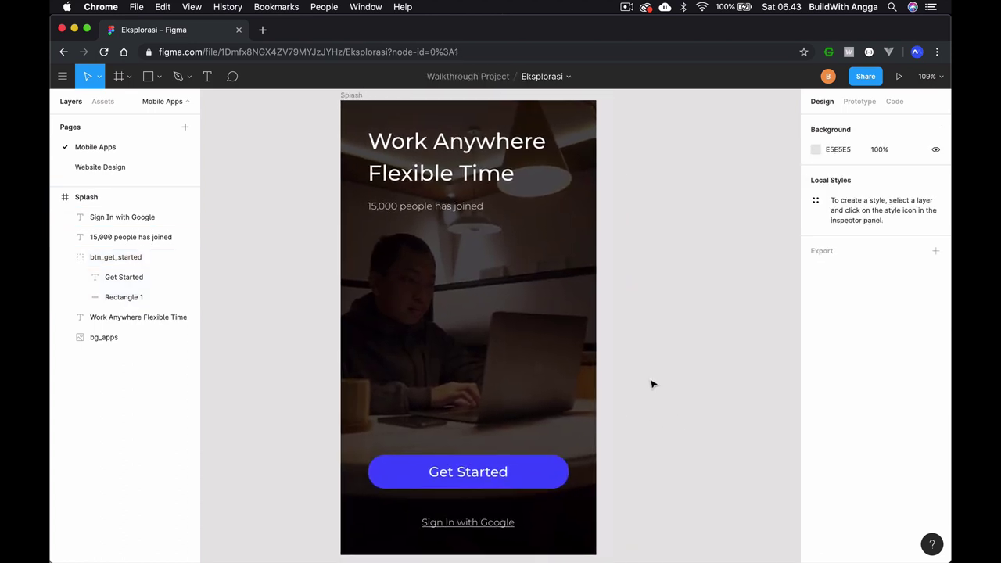
scroll(649, 384, "down", 3)
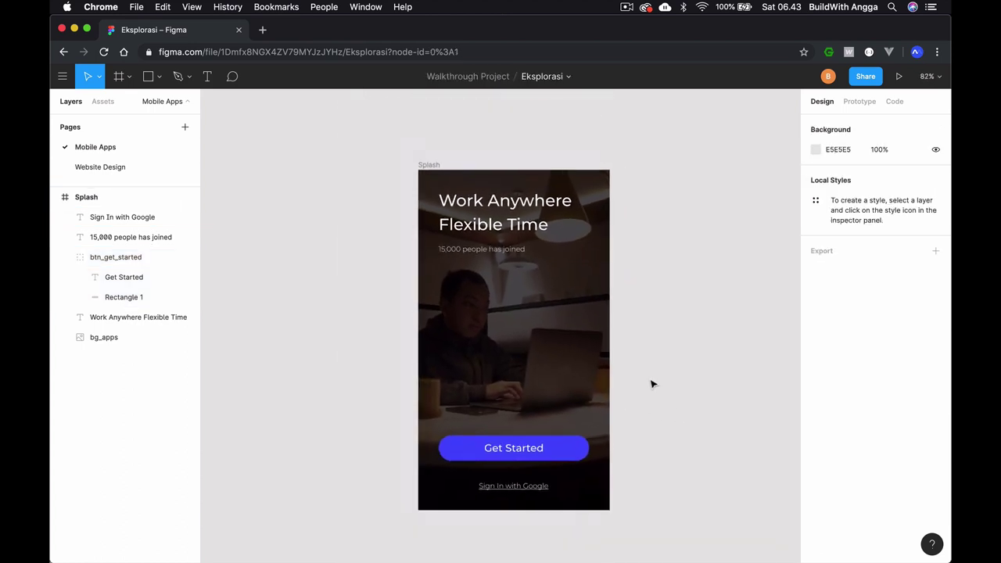
left_click(944, 77)
left_click(859, 194)
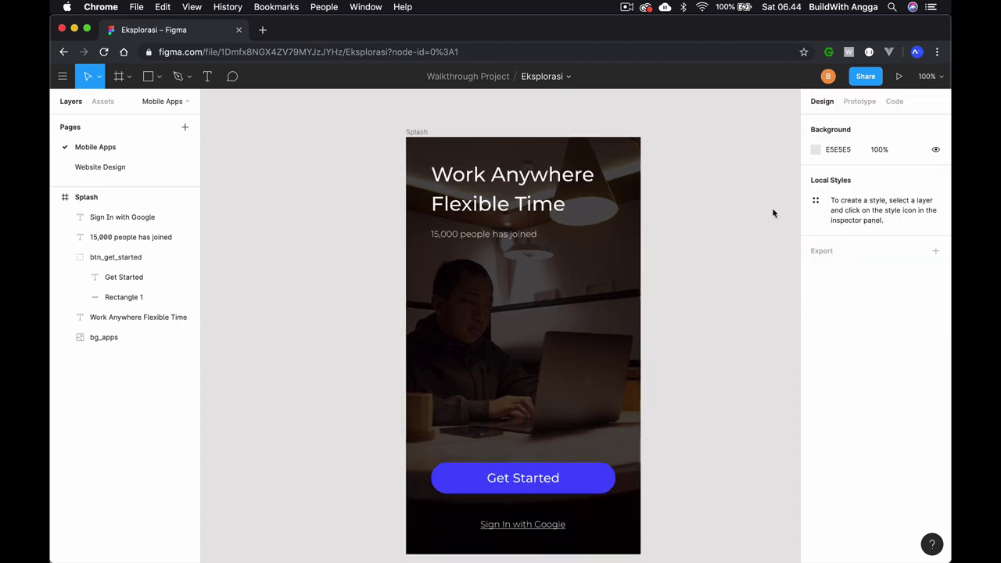
scroll(688, 258, "right", 2)
scroll(687, 259, "down", 1)
scroll(689, 261, "left", 1)
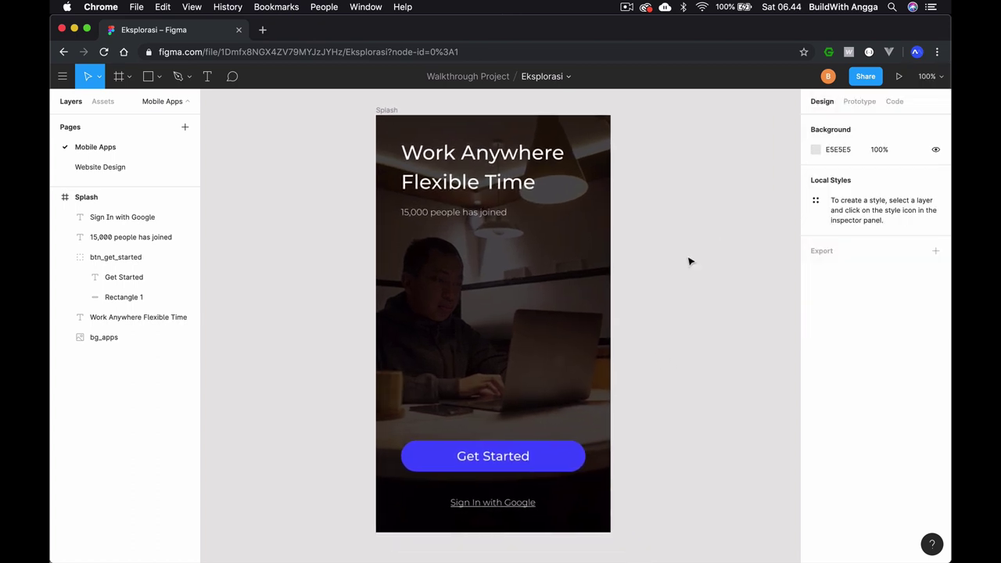
scroll(688, 261, "left", 1)
scroll(689, 261, "left", 1)
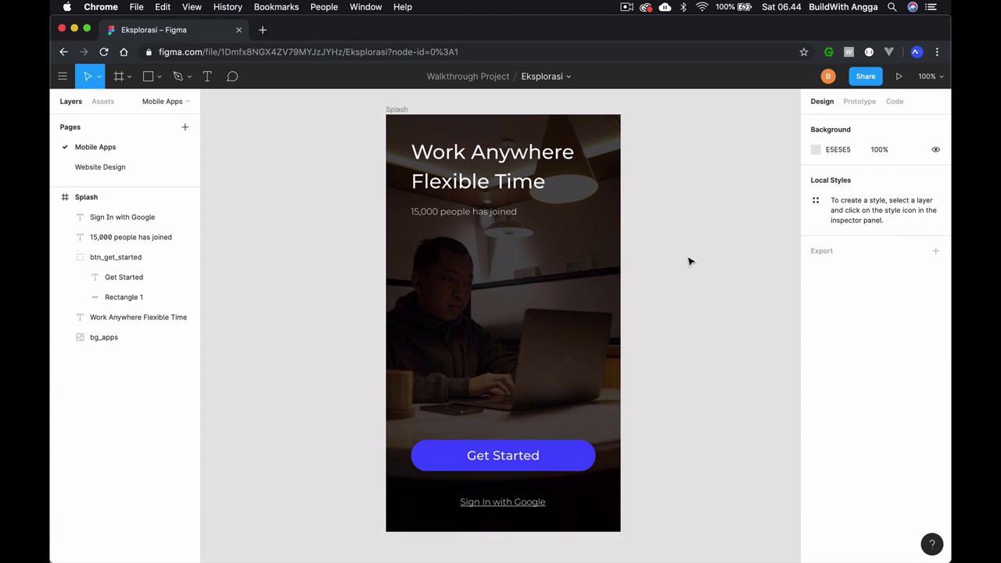